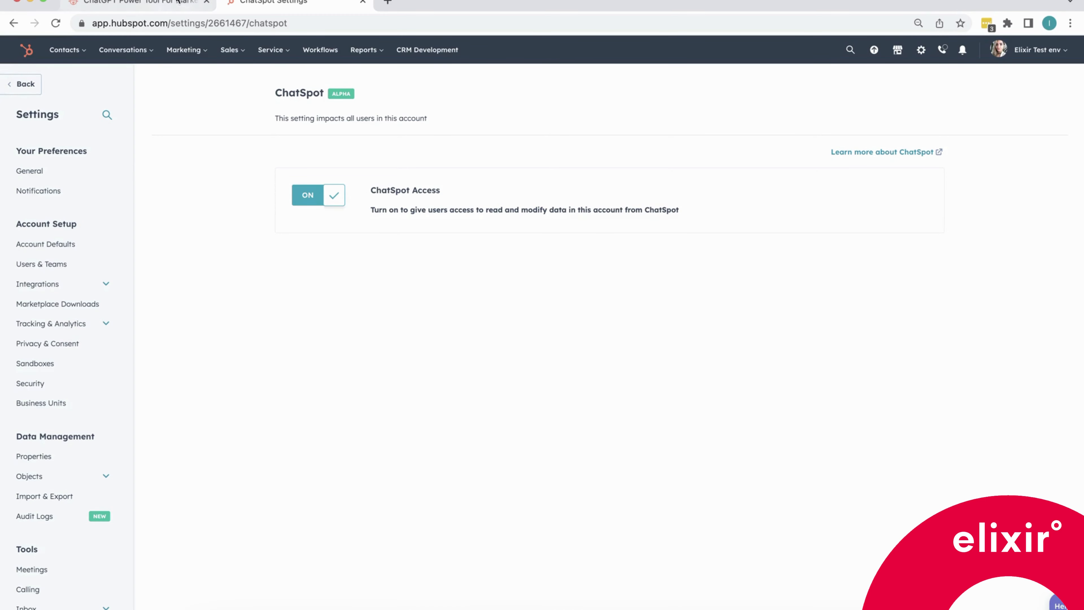
Go to chatspot.ai and start chatting for free.
{"action": "left_click", "coordinate": [137, 2]}
{"action": "left_click", "coordinate": [155, 24]}
{"action": "left_click_drag", "start_coordinate": [154, 23], "coordinate": [89, 22]}
{"action": "left_click", "coordinate": [169, 22]}
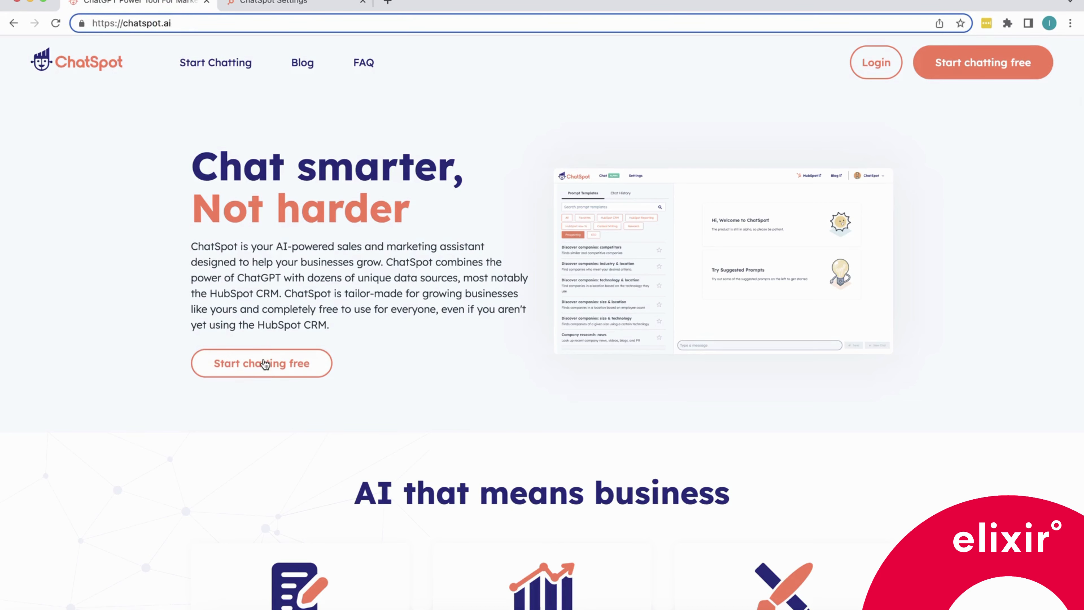
{"action": "left_click", "coordinate": [270, 366]}
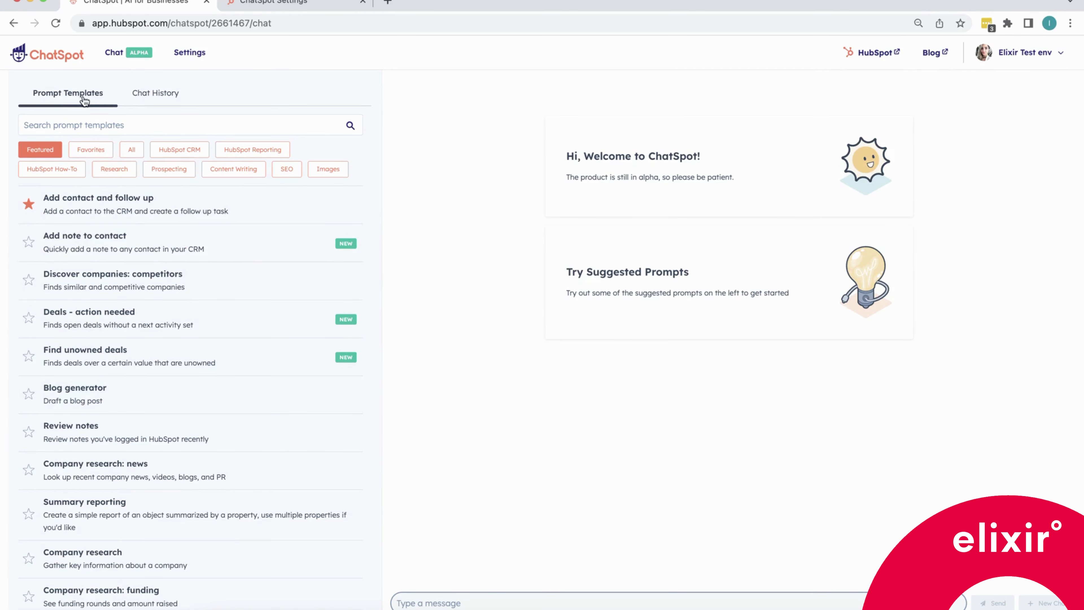
Browse the prompt template categories such as Research, Prospecting, HubSpot Reporting and SEO, and the chat history.
{"action": "left_click", "coordinate": [156, 102]}
{"action": "left_click", "coordinate": [107, 95]}
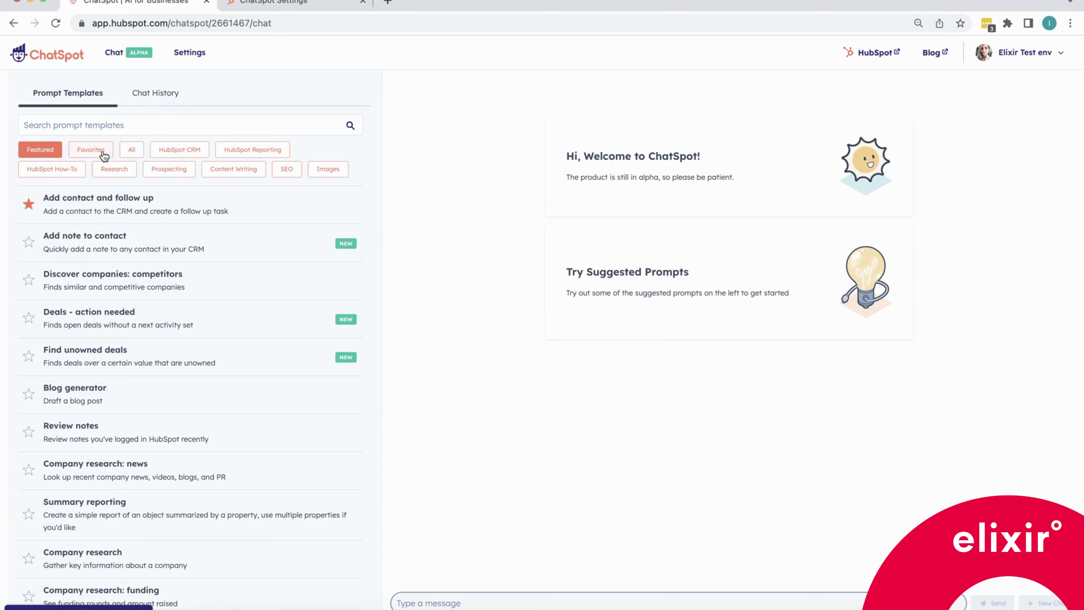
{"action": "left_click", "coordinate": [112, 173]}
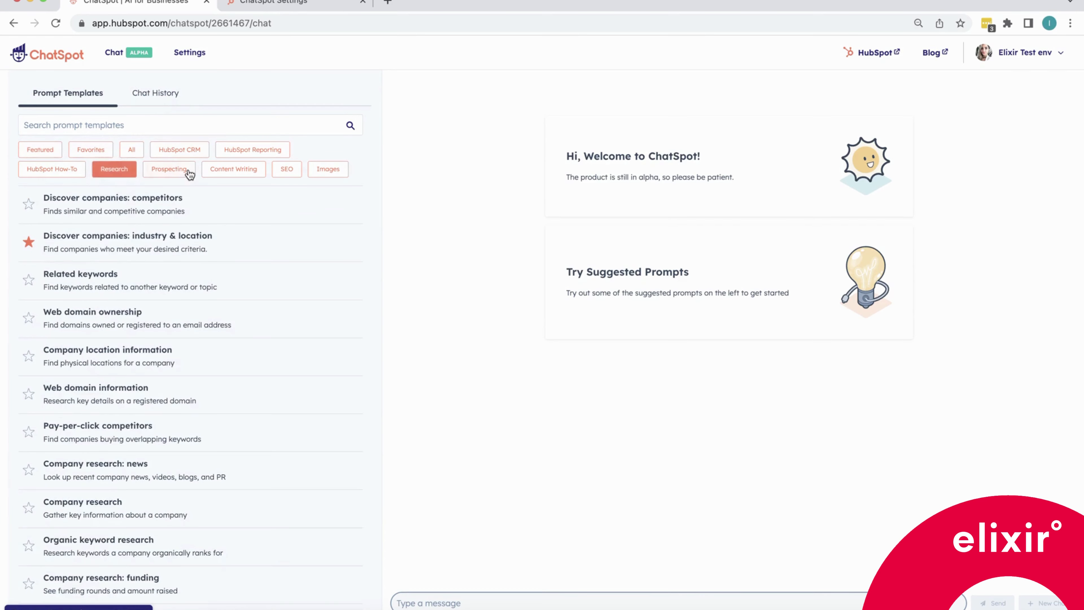
{"action": "left_click", "coordinate": [175, 170]}
{"action": "left_click", "coordinate": [227, 171]}
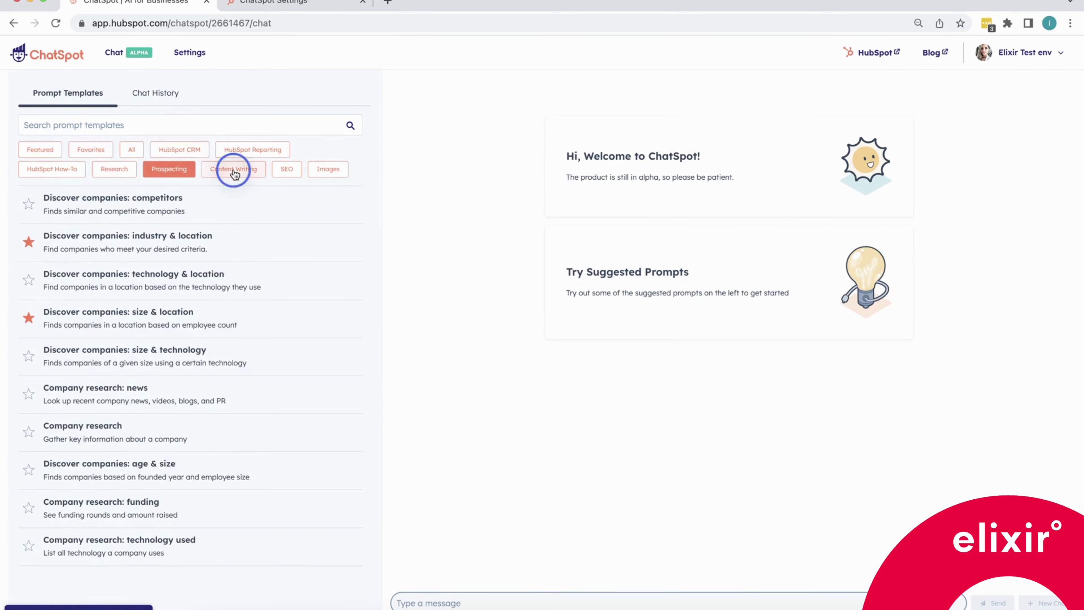
{"action": "left_click", "coordinate": [261, 148]}
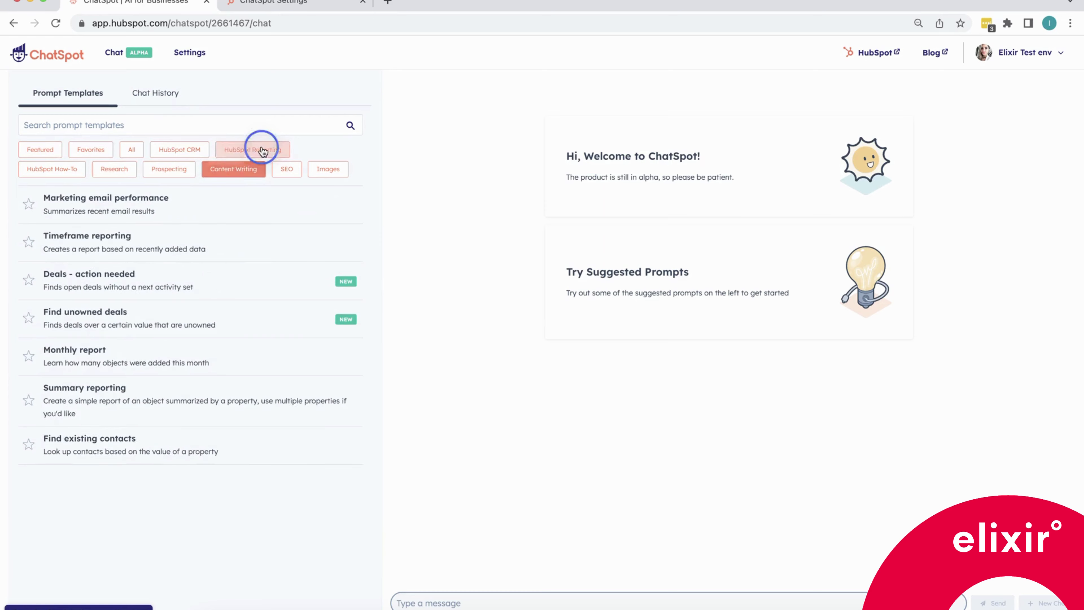
{"action": "left_click", "coordinate": [284, 173]}
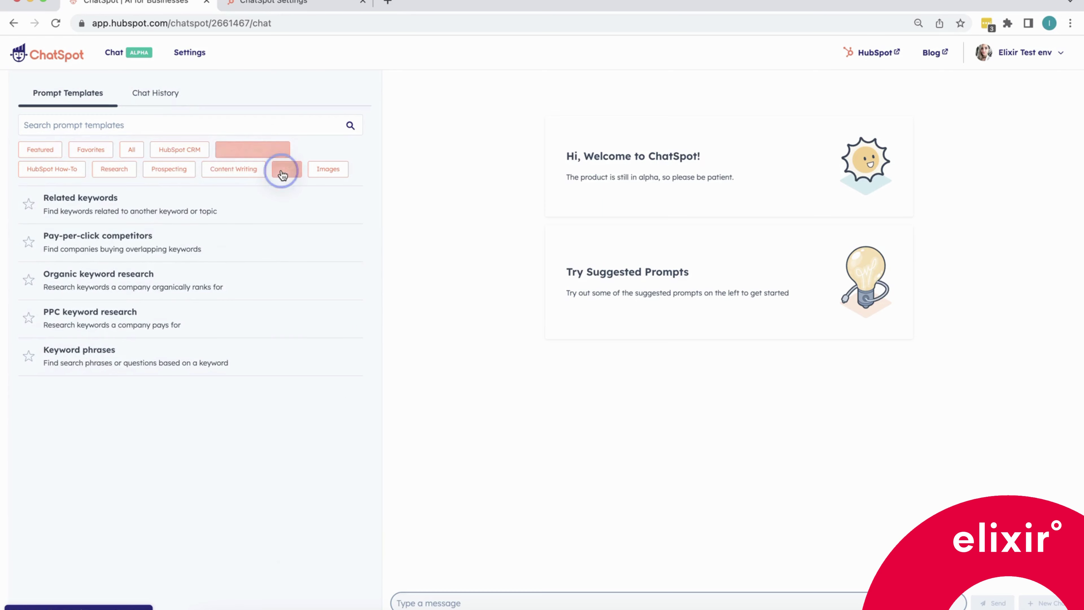
{"action": "left_click", "coordinate": [168, 97]}
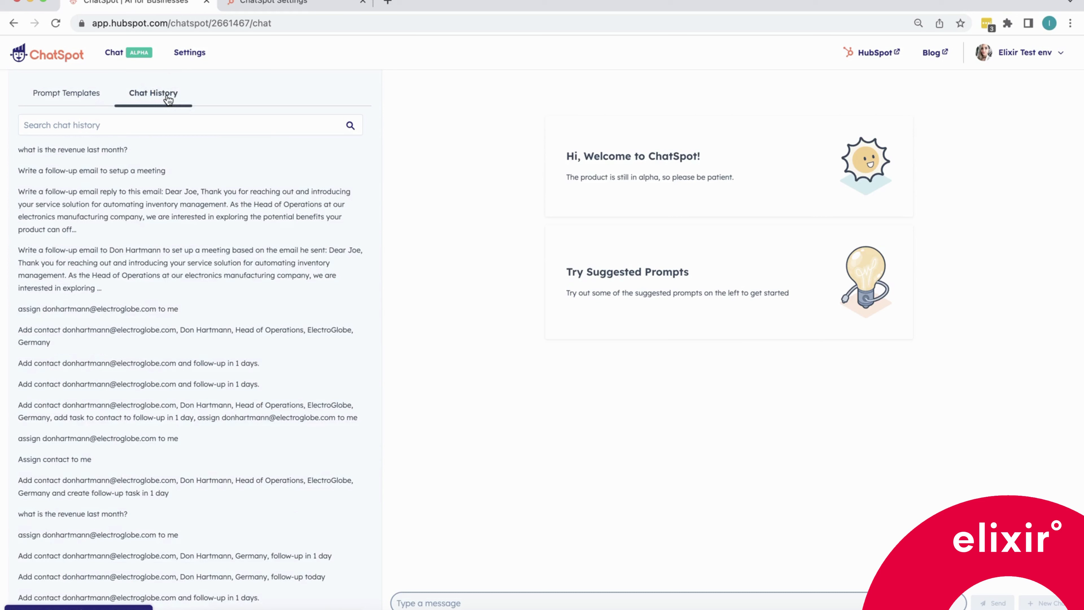
Review the About me, Visual Style and Writing Style settings.
{"action": "left_click", "coordinate": [194, 55]}
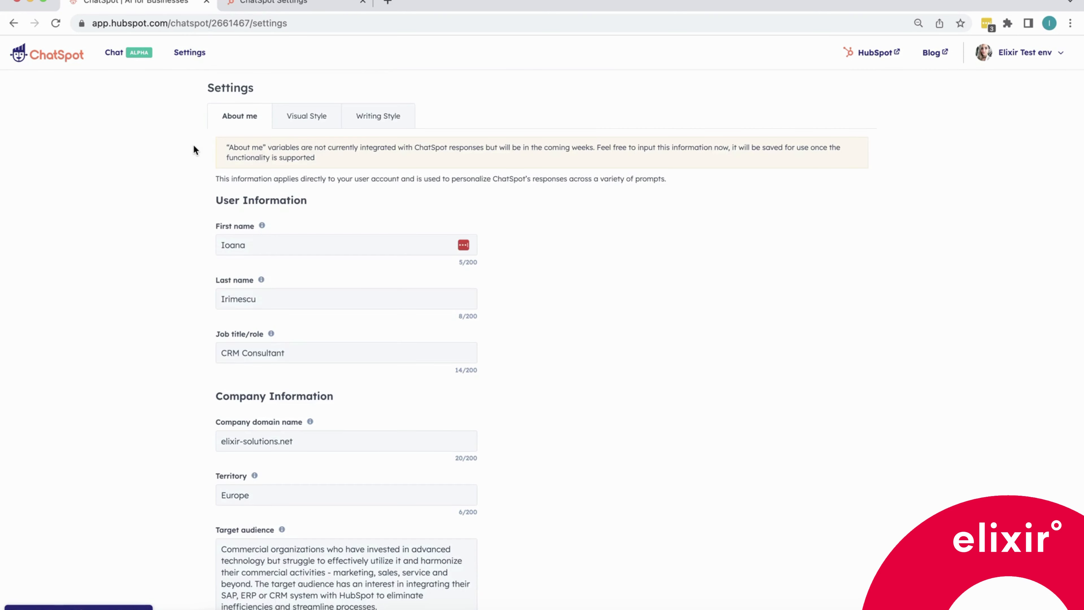
{"action": "left_click", "coordinate": [322, 114]}
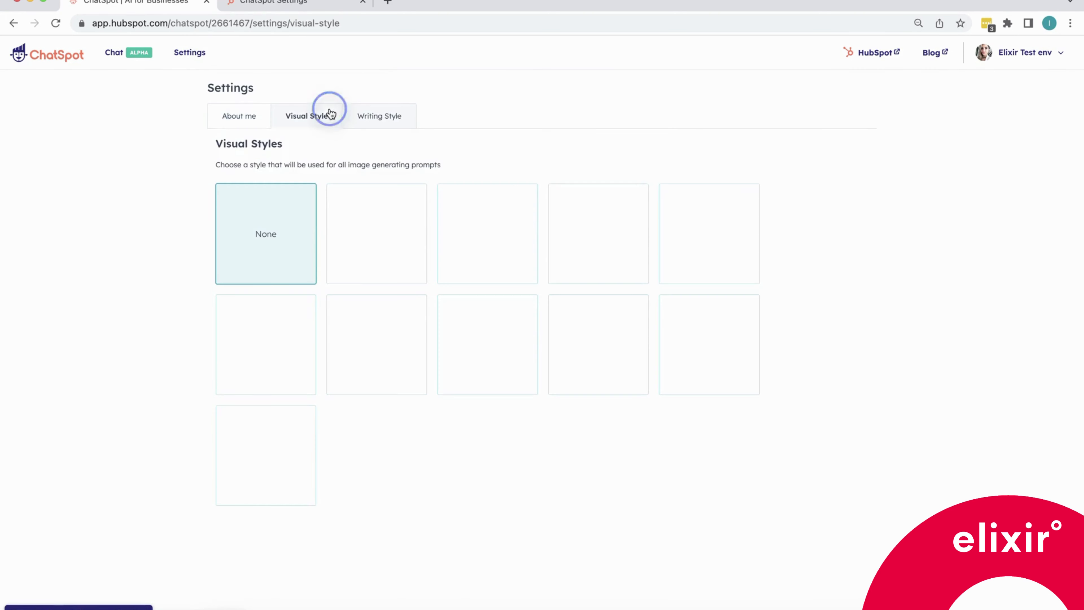
{"action": "left_click", "coordinate": [379, 123]}
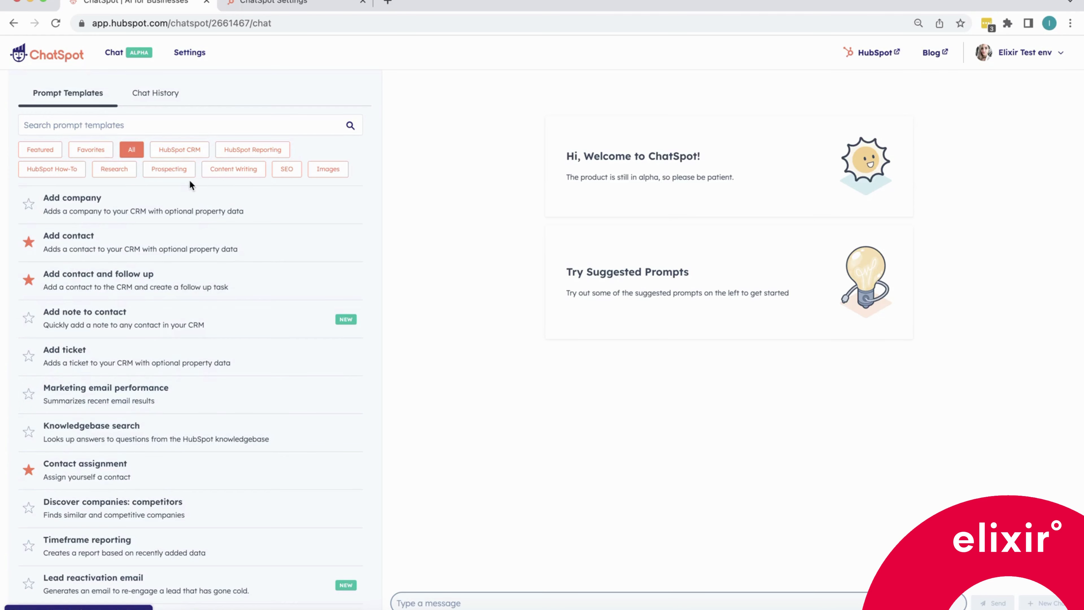
Run the Prospecting template Discover companies: industry & location with industry electronics and location Germany.
{"action": "left_click", "coordinate": [170, 170]}
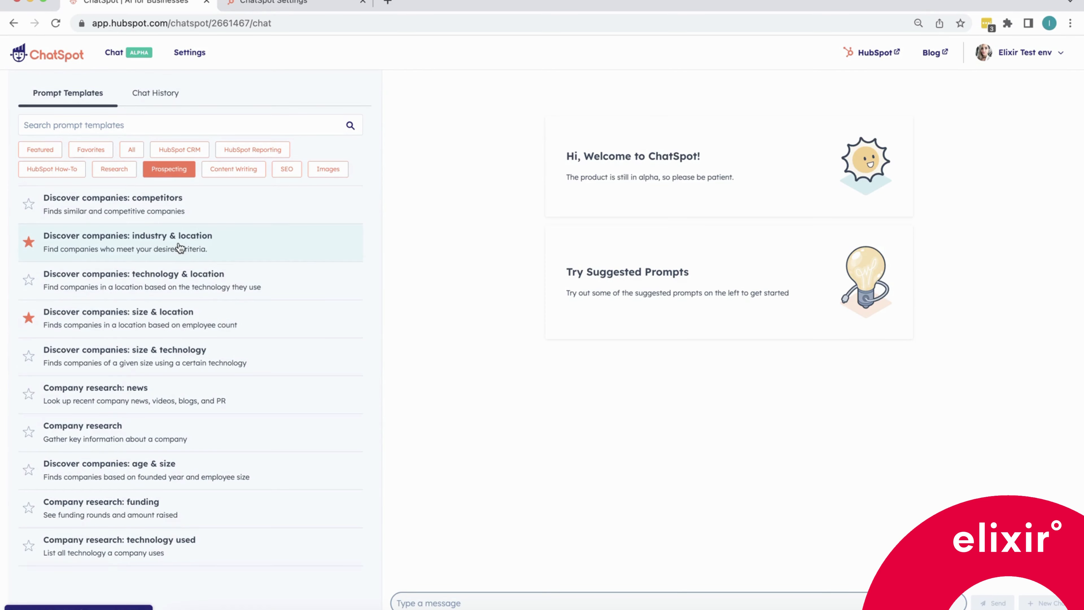
{"action": "left_click", "coordinate": [227, 248]}
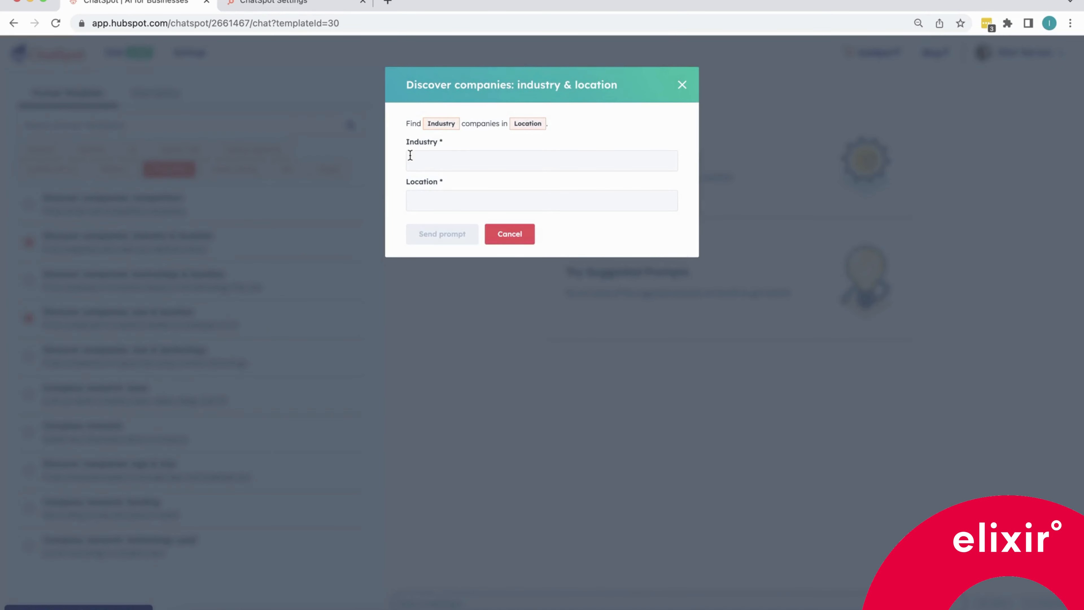
{"action": "left_click", "coordinate": [420, 157]}
{"action": "left_click", "coordinate": [419, 199]}
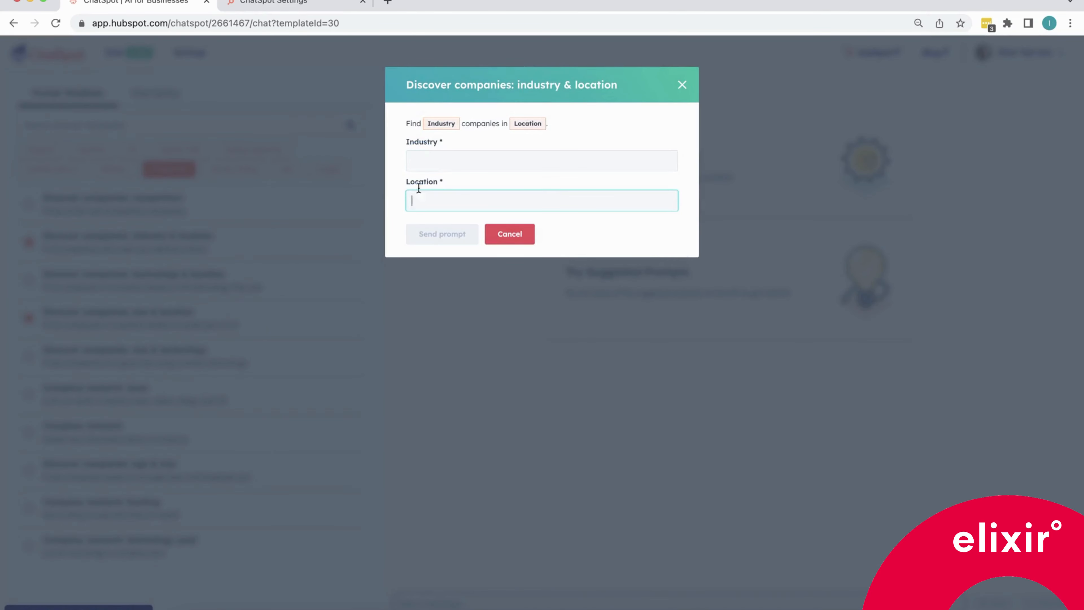
{"action": "left_click", "coordinate": [420, 160]}
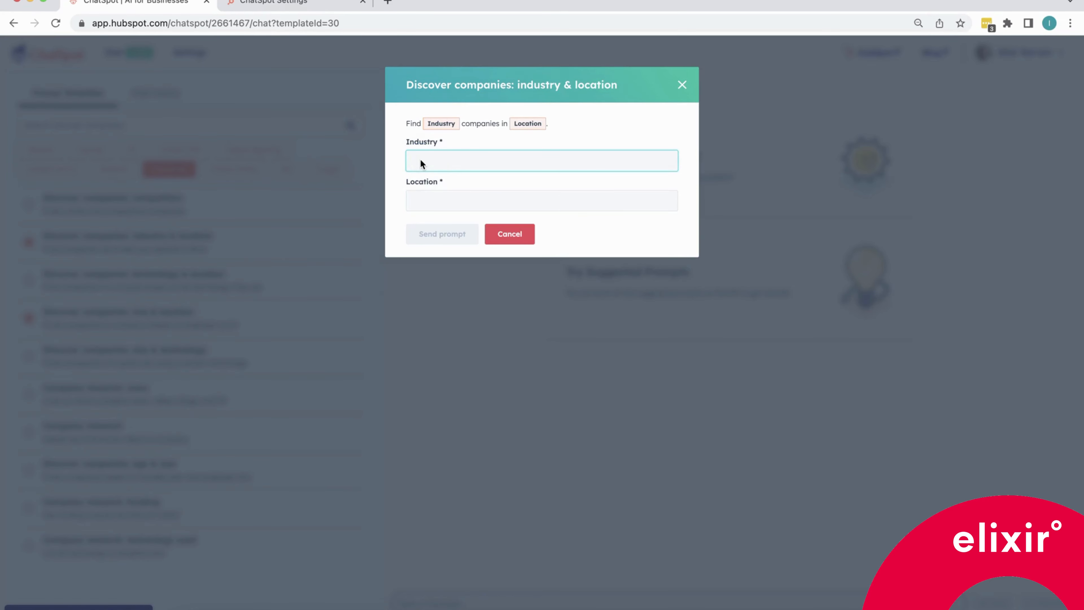
{"action": "type", "text": "electronics"}
{"action": "key", "text": "Tab"}
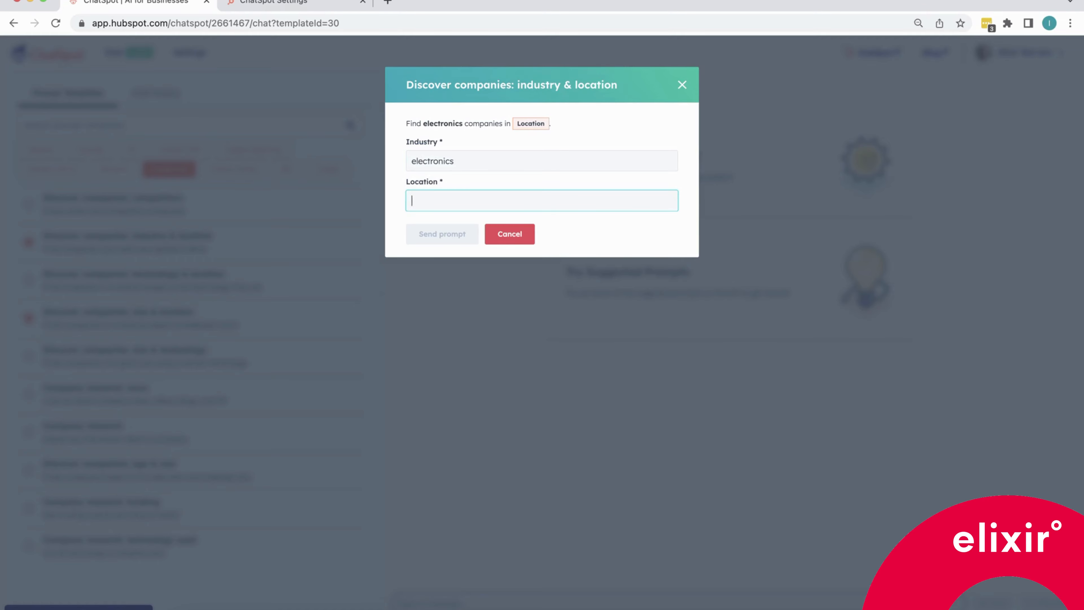
{"action": "type", "text": "Germany"}
{"action": "left_click", "coordinate": [455, 240]}
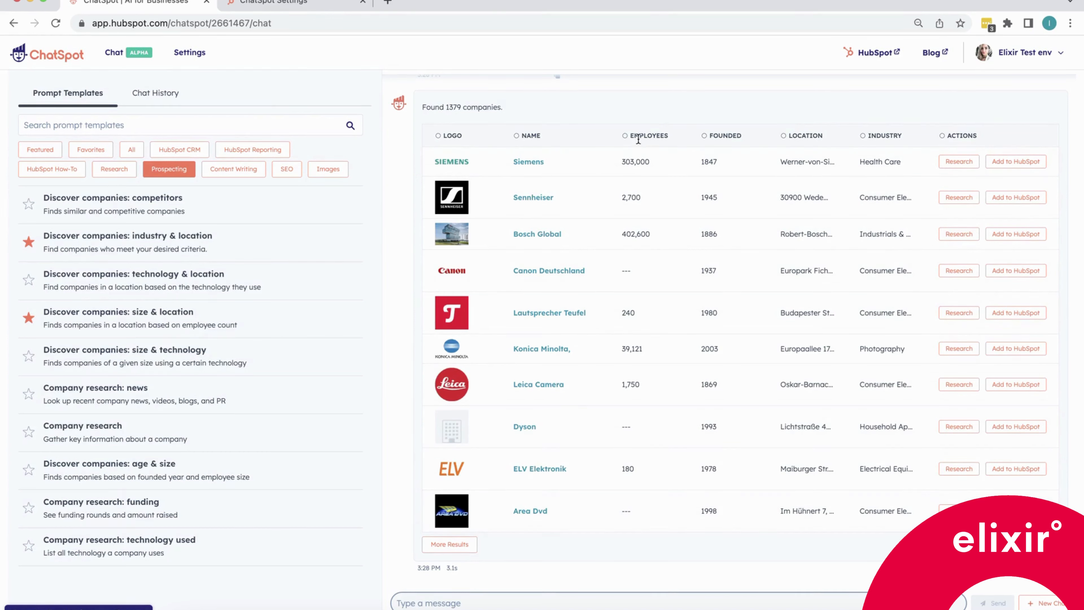
Examine the returned company list and load more results.
{"action": "left_click_drag", "start_coordinate": [710, 134], "coordinate": [824, 136]}
{"action": "left_click_drag", "start_coordinate": [422, 106], "coordinate": [505, 112]}
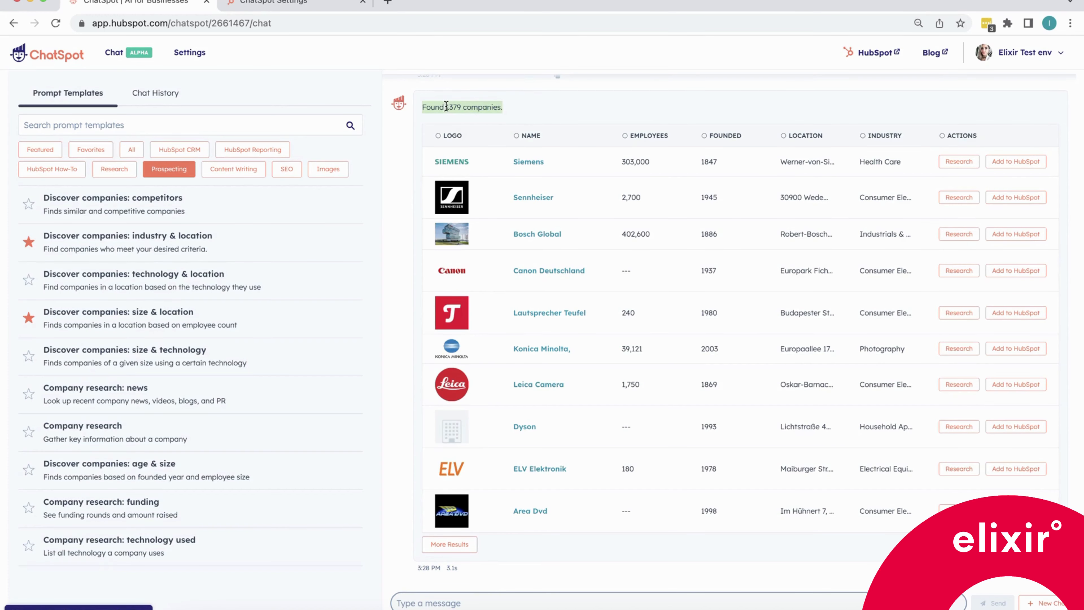
{"action": "left_click_drag", "start_coordinate": [446, 107], "coordinate": [458, 107]}
{"action": "left_click", "coordinate": [453, 545]}
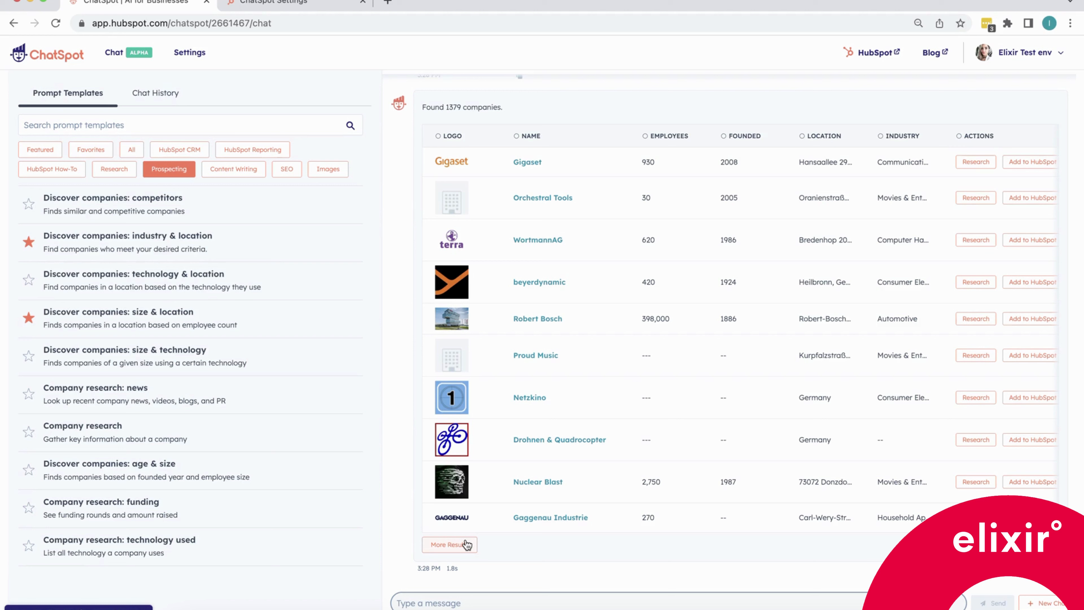
Send the prompt "Find electronics companies in Germany with under 10000 employees".
{"action": "left_click", "coordinate": [402, 600]}
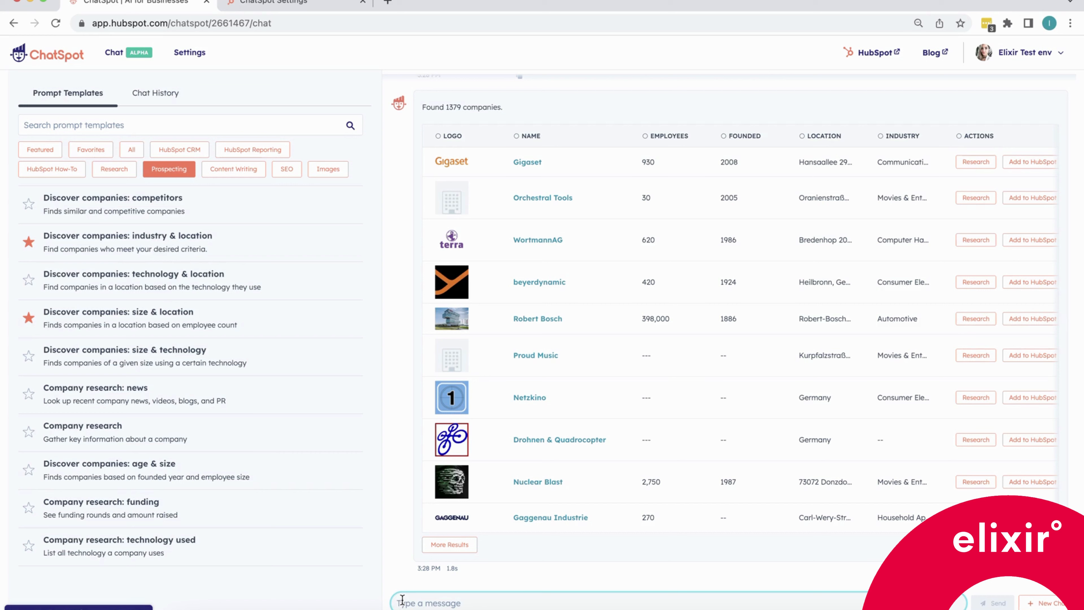
{"action": "type", "text": "Find electronics companies in Germany with under 10000 employees"}
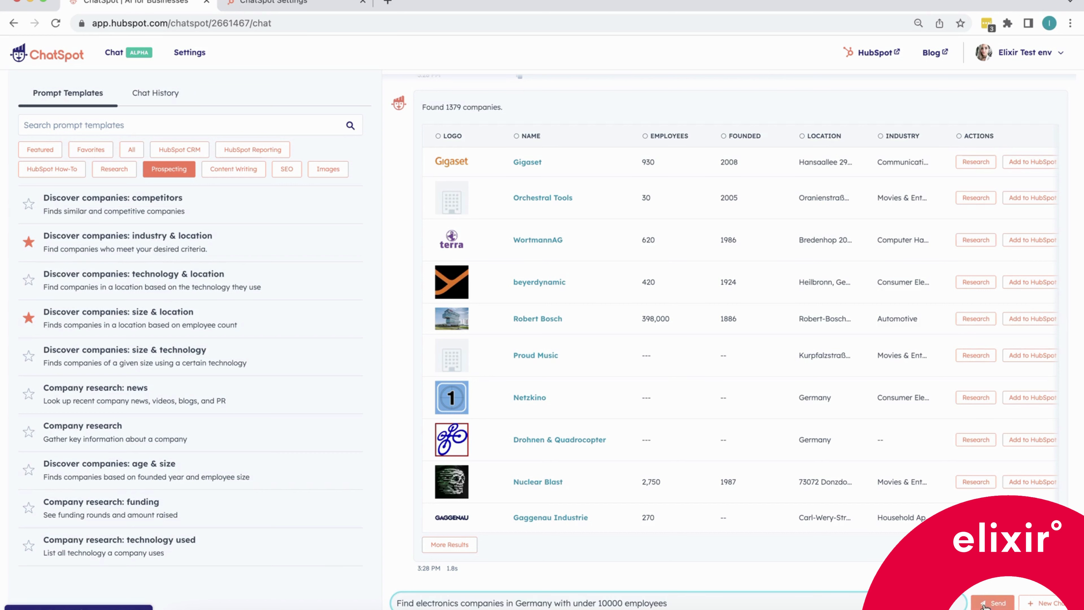
{"action": "key", "text": "Return"}
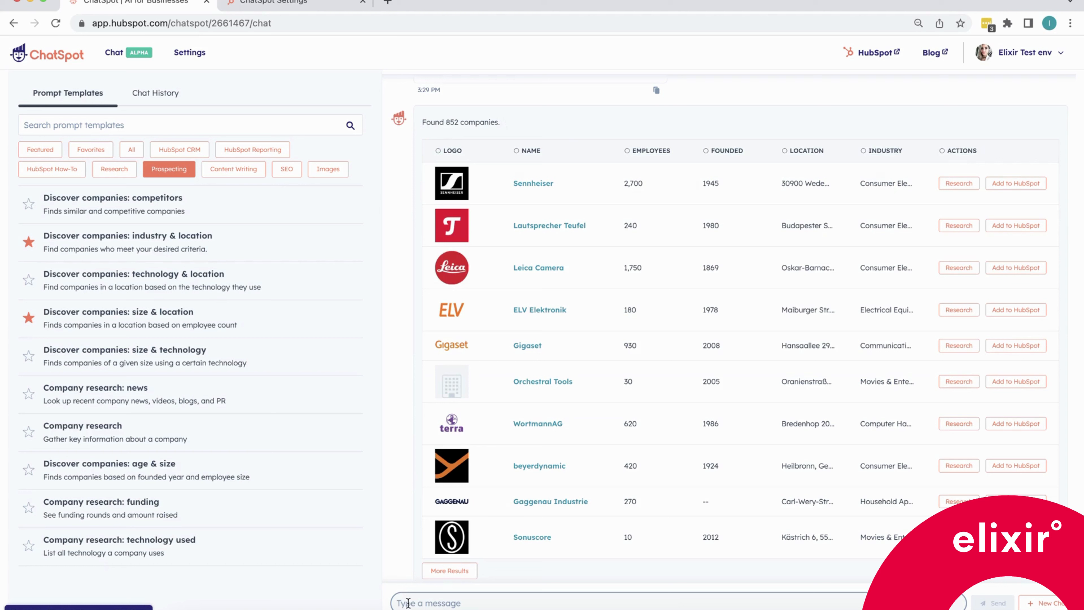
Send the prompt "Rank the electronic companies in Germany with under 10000 employees based on employees number".
{"action": "left_click", "coordinate": [400, 601]}
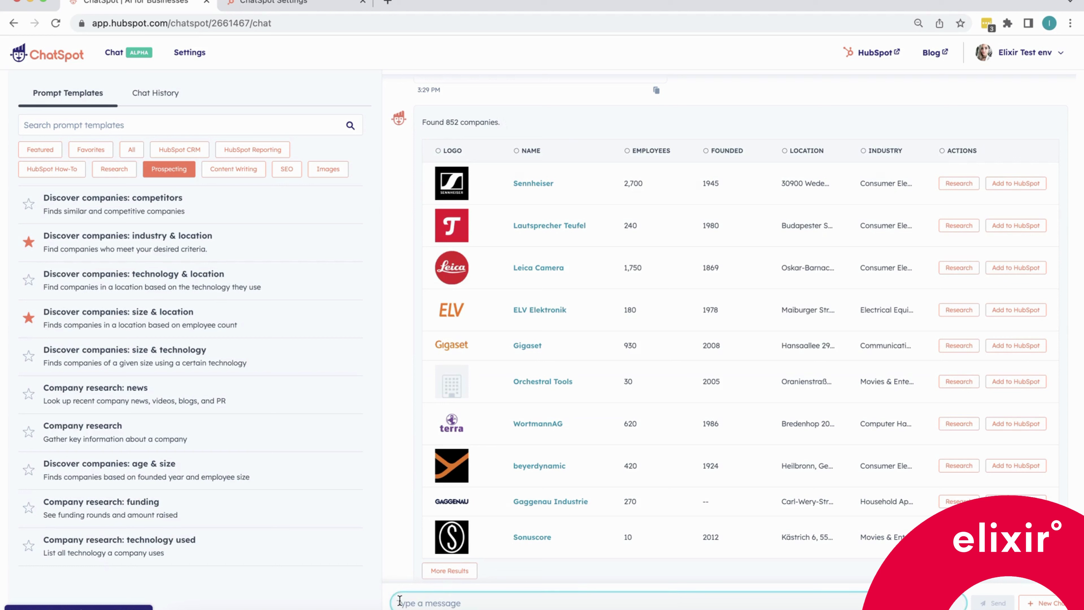
{"action": "type", "text": "Rank"}
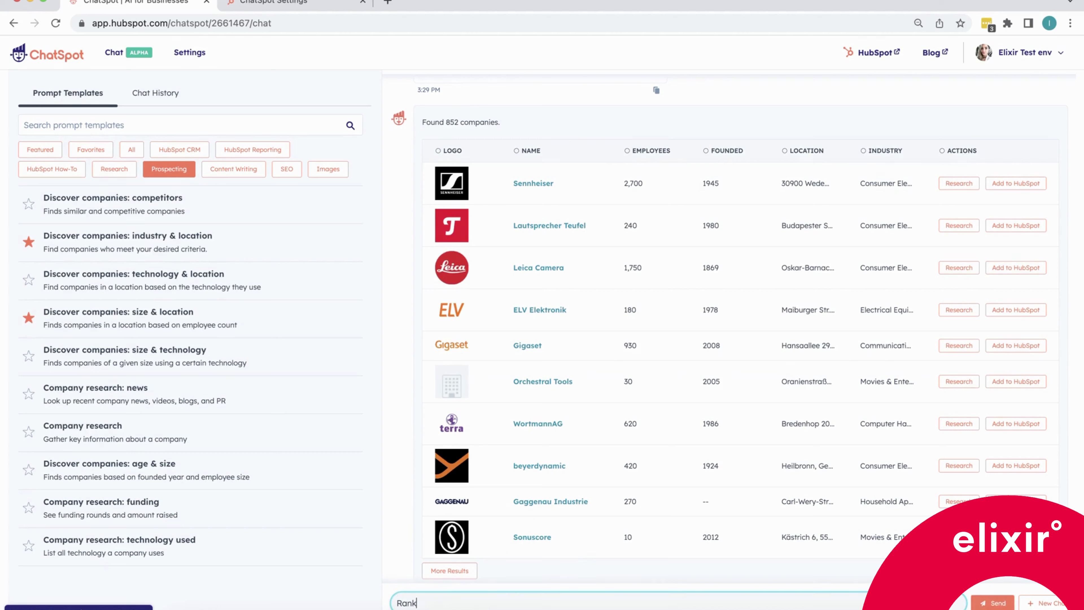
{"action": "type", "text": " the electronic companies in Germany with under 10000 emplo"}
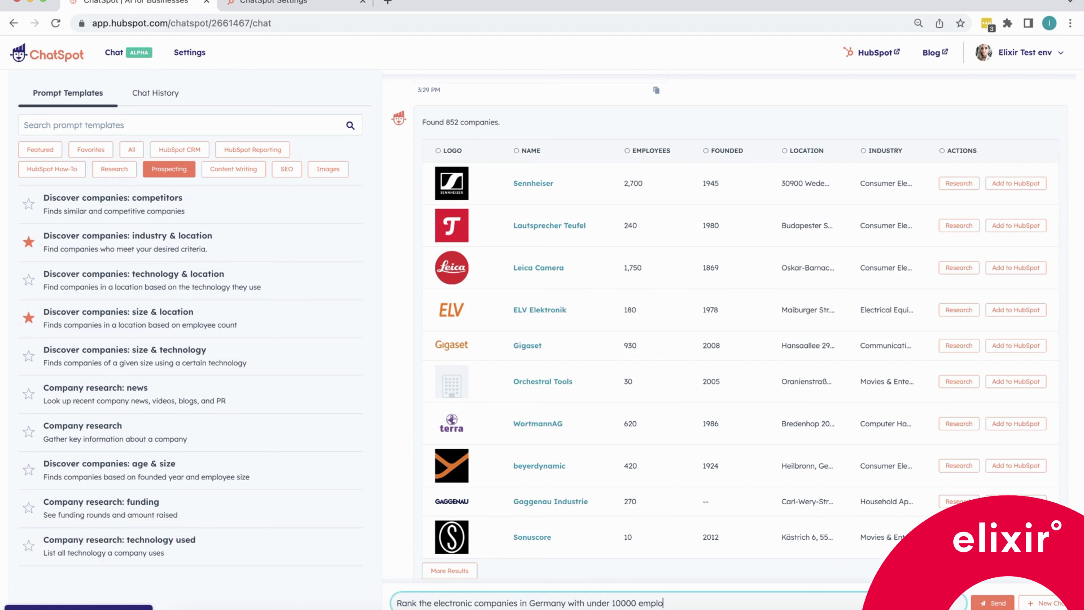
{"action": "type", "text": "yees based on employees number"}
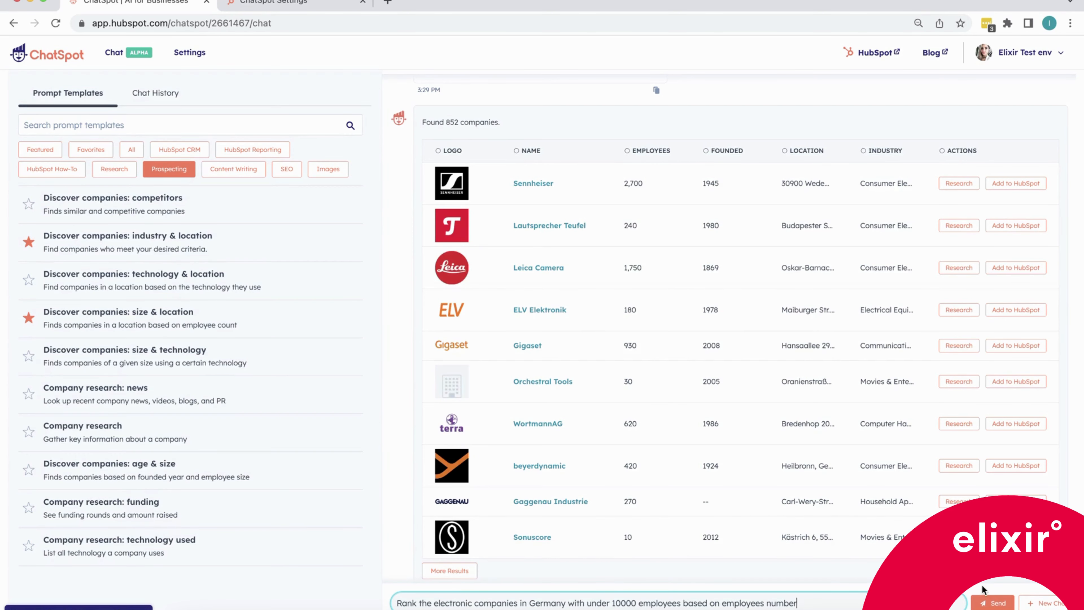
{"action": "left_click", "coordinate": [991, 602]}
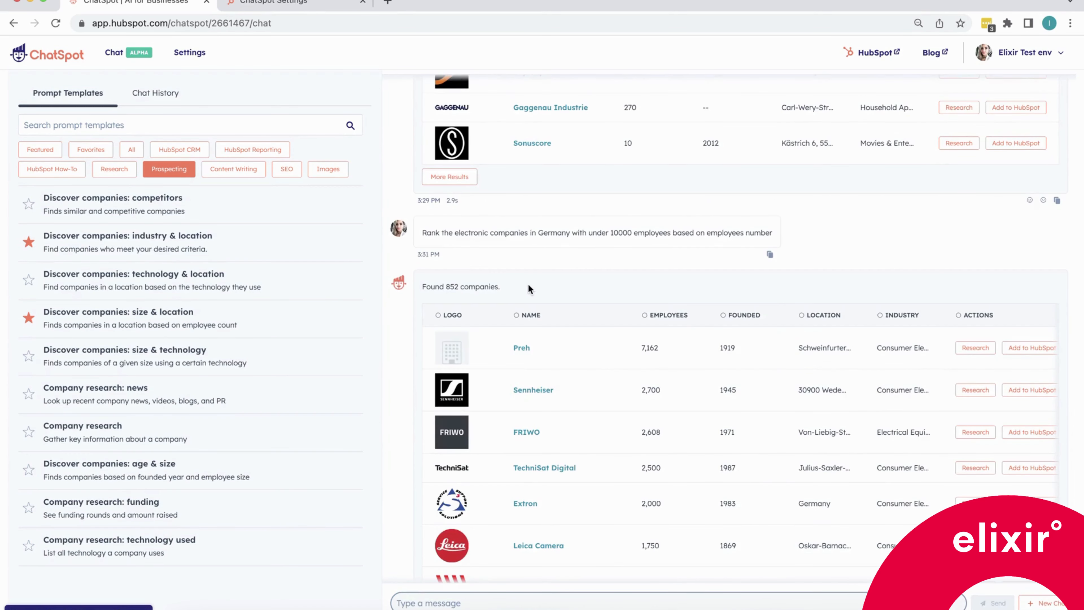
Research the company Sennheiser from the ranked results list.
{"action": "scroll", "coordinate": [528, 284], "scroll_direction": "down", "scroll_amount": 3}
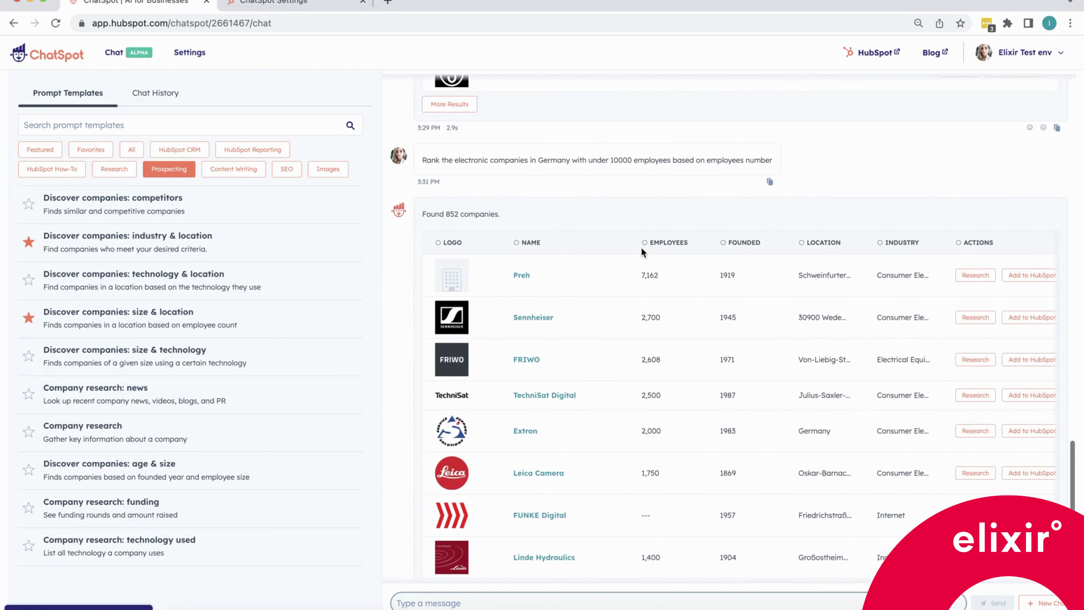
{"action": "scroll", "coordinate": [643, 256], "scroll_direction": "down", "scroll_amount": 1}
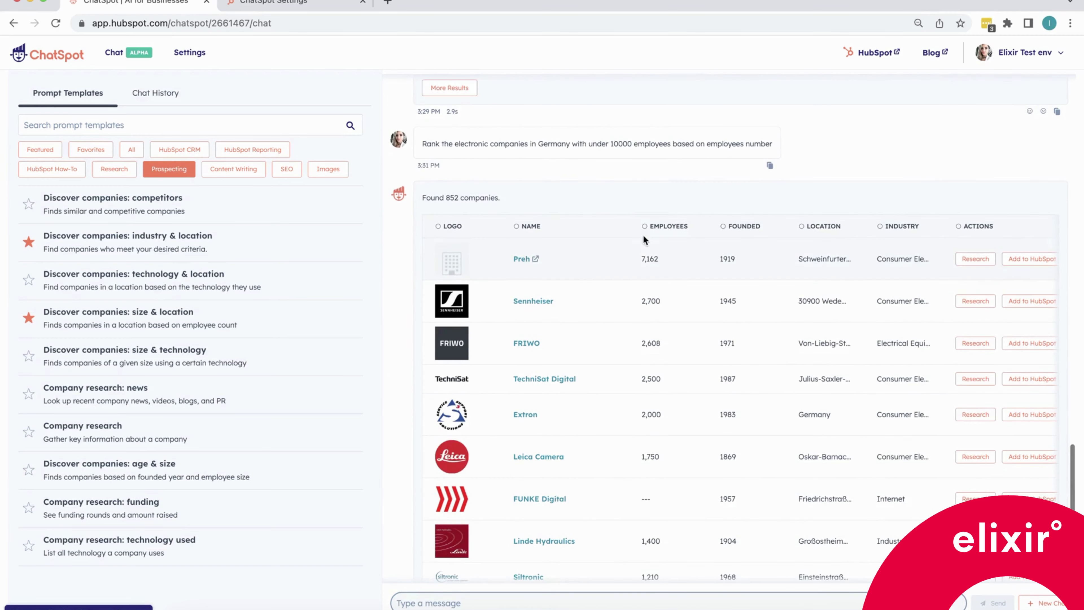
{"action": "scroll", "coordinate": [634, 264], "scroll_direction": "down", "scroll_amount": 5}
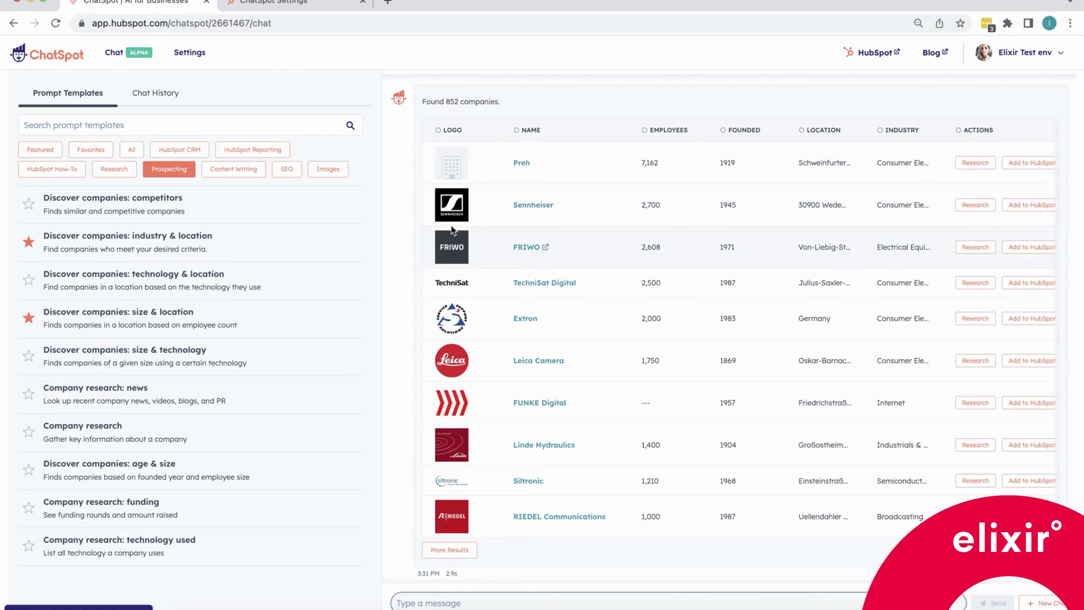
{"action": "scroll", "coordinate": [508, 228], "scroll_direction": "right", "scroll_amount": 2}
{"action": "scroll", "coordinate": [507, 223], "scroll_direction": "left", "scroll_amount": 2}
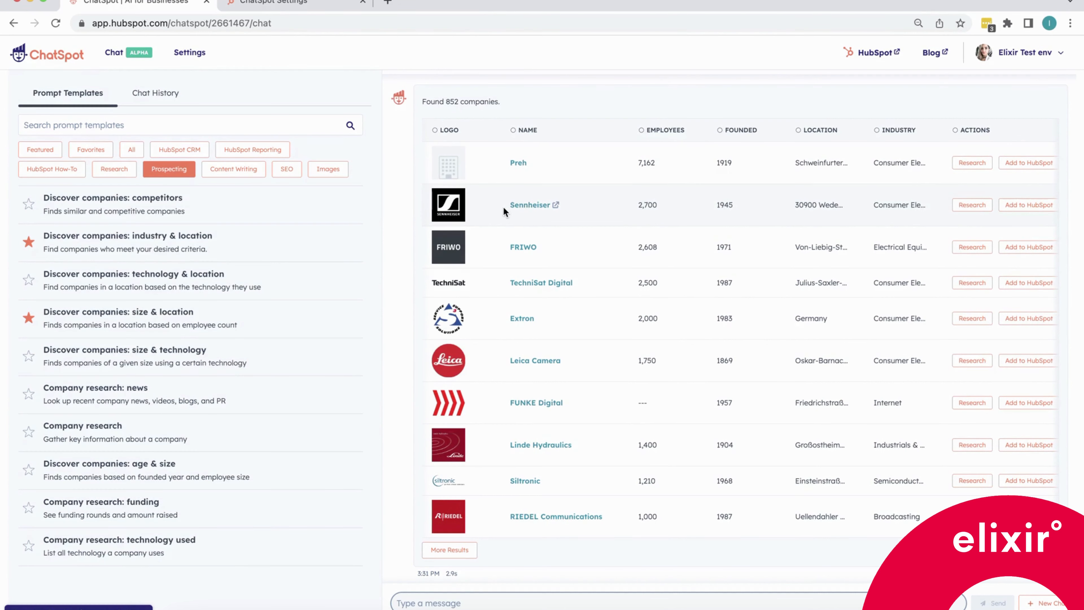
{"action": "left_click_drag", "start_coordinate": [511, 205], "coordinate": [552, 208]}
{"action": "scroll", "coordinate": [918, 207], "scroll_direction": "right", "scroll_amount": 2}
{"action": "left_click", "coordinate": [960, 207]}
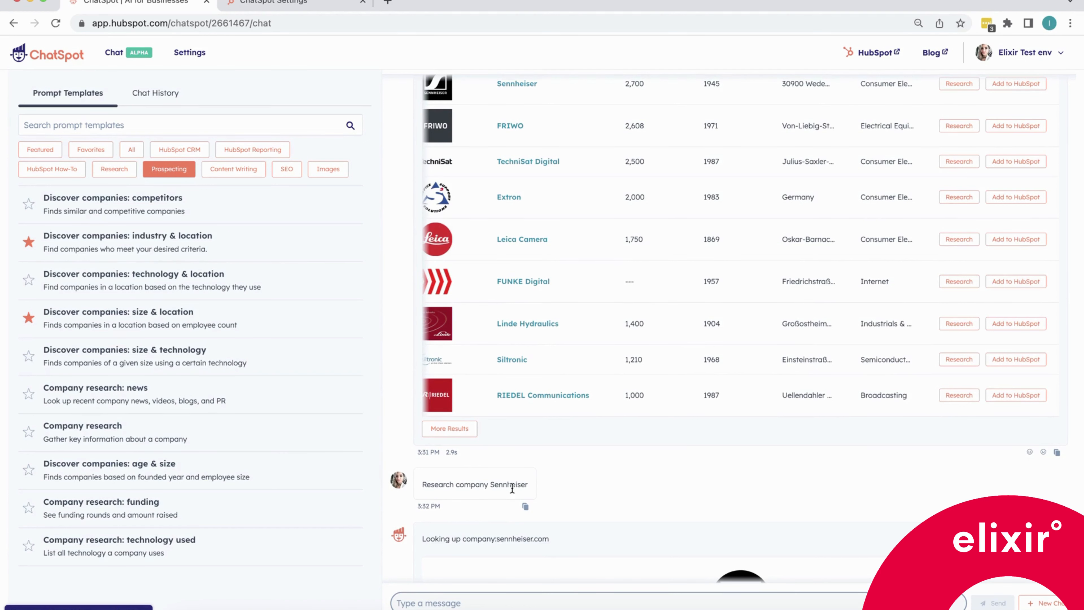
Scroll through Sennheiser's company research profile.
{"action": "scroll", "coordinate": [512, 487], "scroll_direction": "down", "scroll_amount": 5}
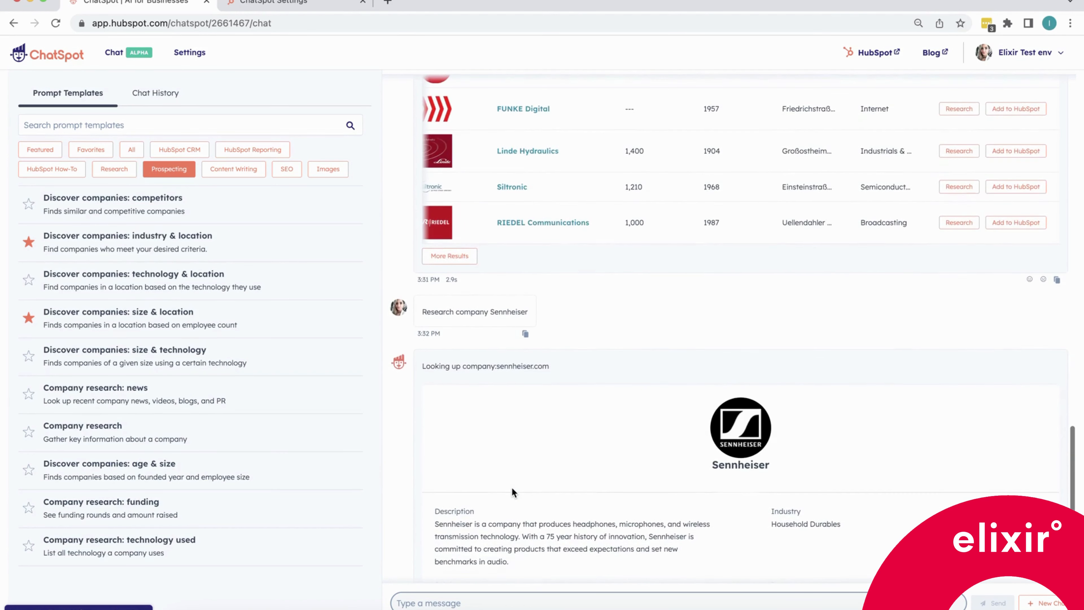
{"action": "scroll", "coordinate": [512, 487], "scroll_direction": "down", "scroll_amount": 3}
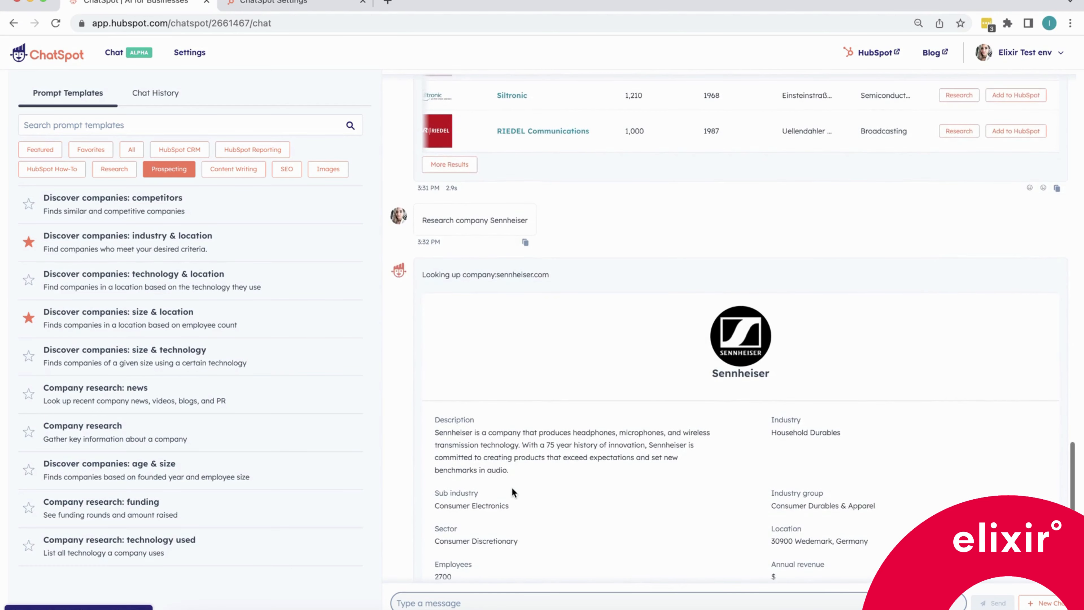
{"action": "scroll", "coordinate": [512, 487], "scroll_direction": "down", "scroll_amount": 8}
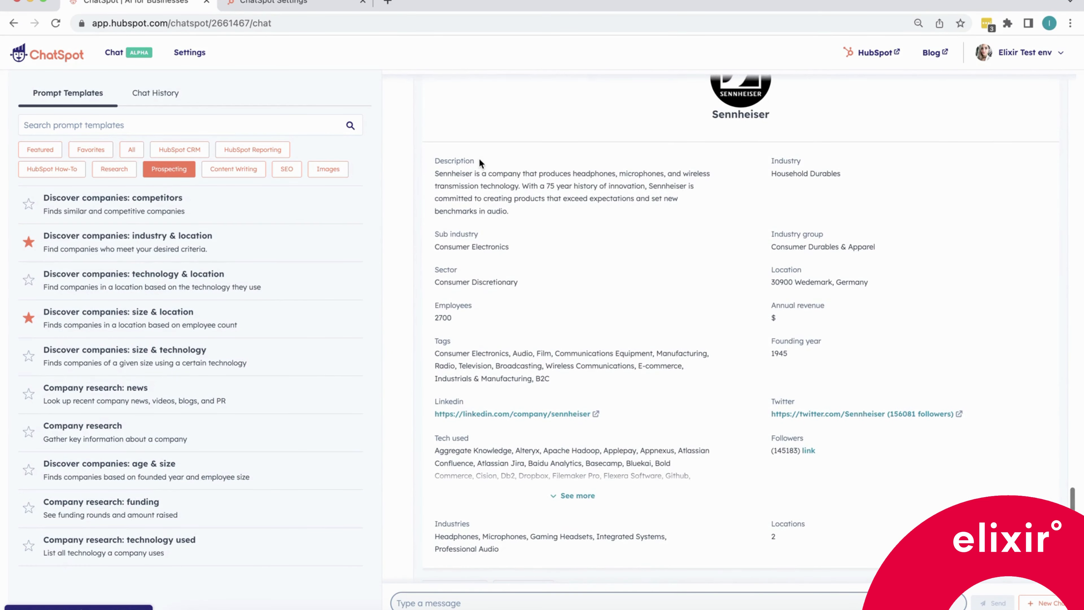
{"action": "left_click_drag", "start_coordinate": [478, 160], "coordinate": [442, 160]}
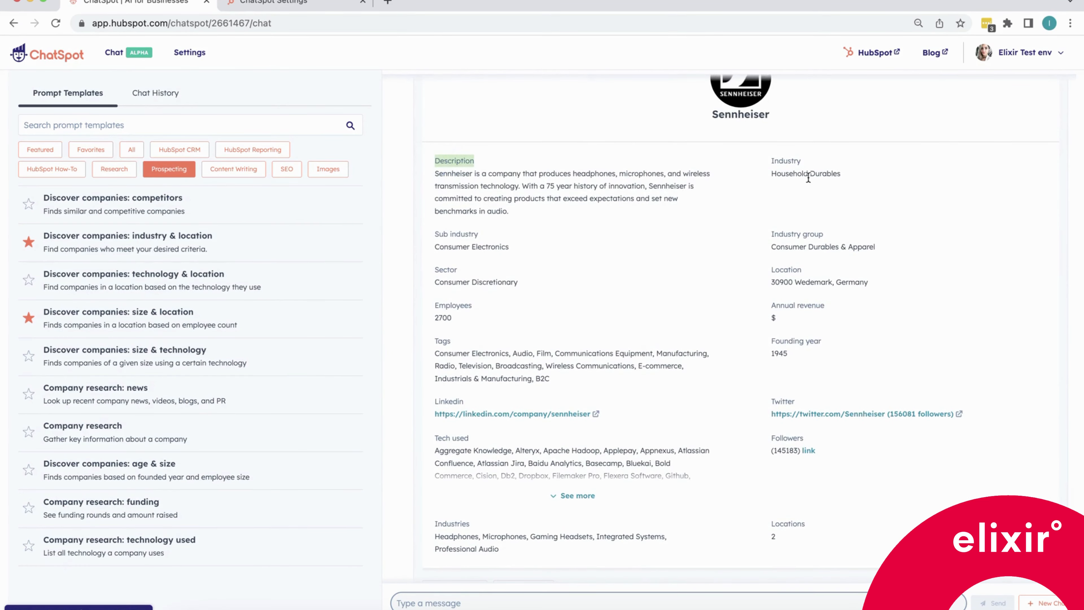
{"action": "left_click_drag", "start_coordinate": [806, 161], "coordinate": [770, 160]}
{"action": "scroll", "coordinate": [577, 317], "scroll_direction": "down", "scroll_amount": 1}
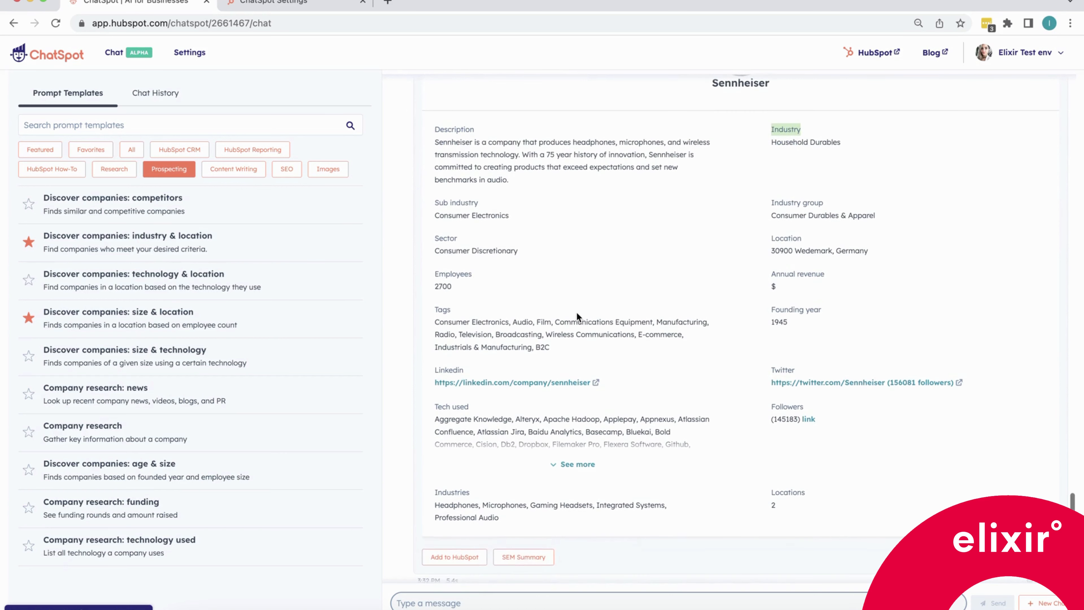
{"action": "left_click_drag", "start_coordinate": [500, 215], "coordinate": [440, 215]}
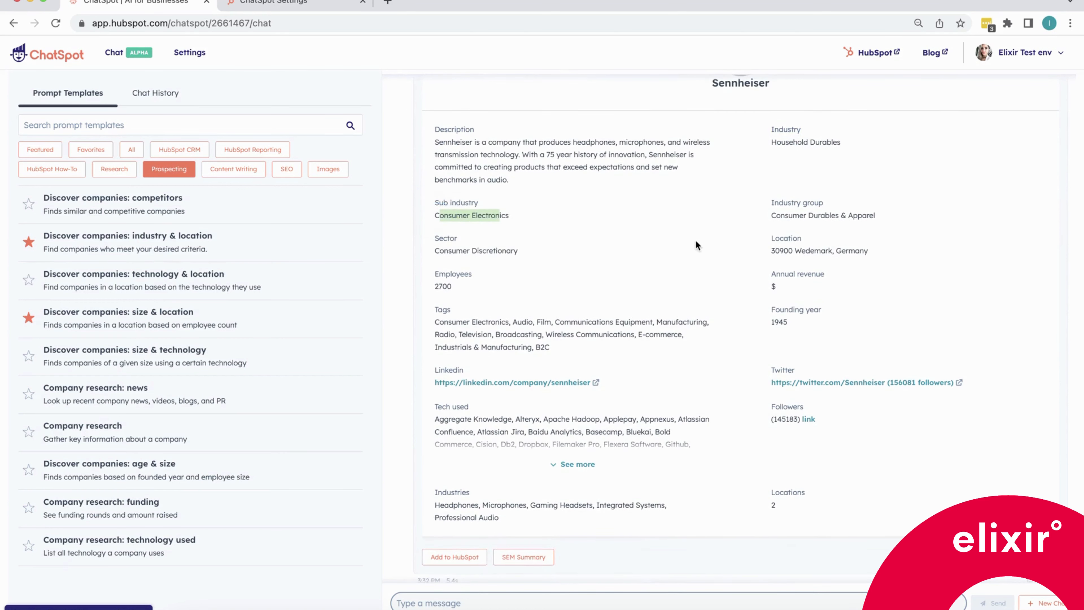
{"action": "left_click_drag", "start_coordinate": [770, 251], "coordinate": [876, 250]}
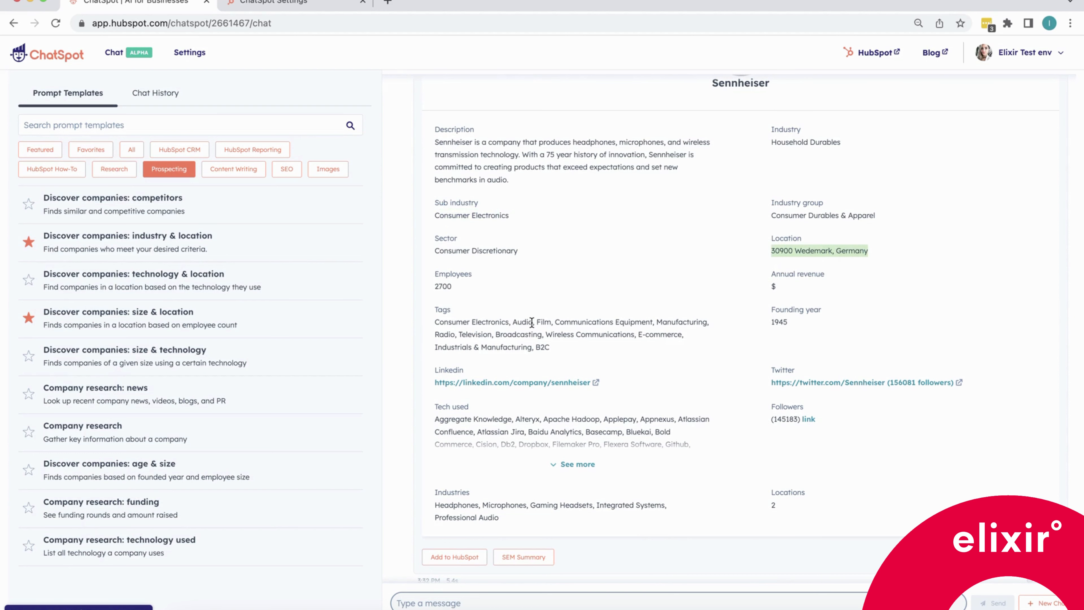
{"action": "left_click_drag", "start_coordinate": [454, 290], "coordinate": [556, 342]}
{"action": "scroll", "coordinate": [556, 341], "scroll_direction": "down", "scroll_amount": 1}
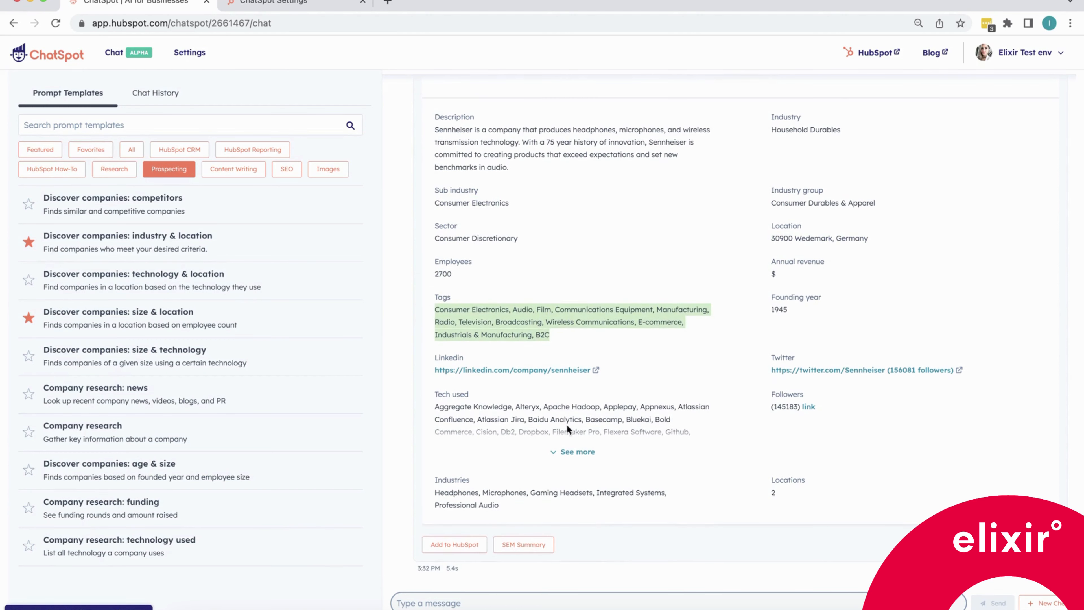
{"action": "left_click", "coordinate": [562, 453]}
{"action": "scroll", "coordinate": [561, 452], "scroll_direction": "down", "scroll_amount": 3}
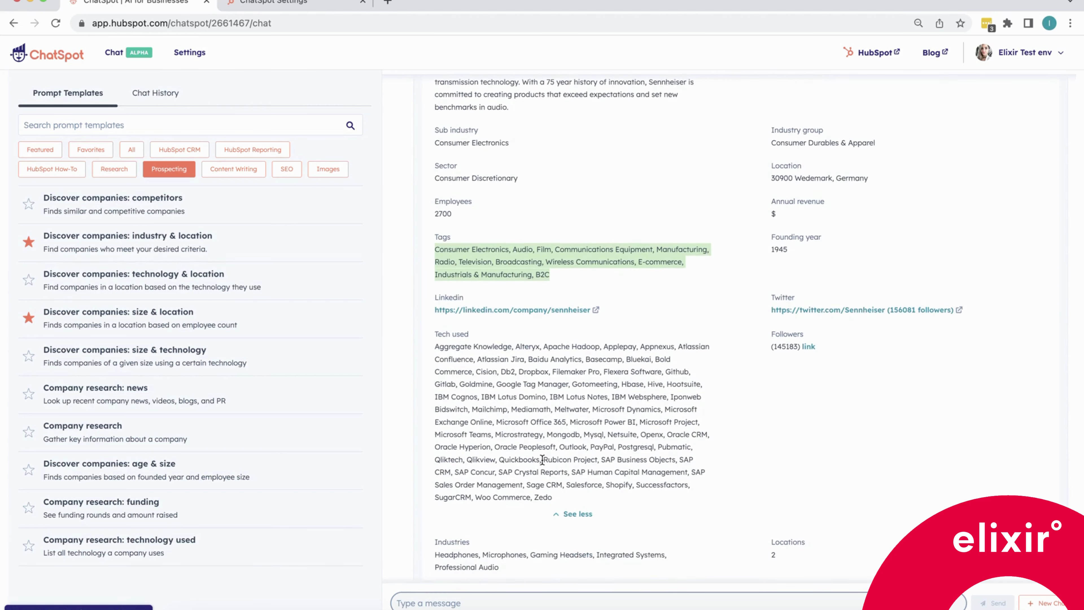
{"action": "scroll", "coordinate": [542, 460], "scroll_direction": "down", "scroll_amount": 3}
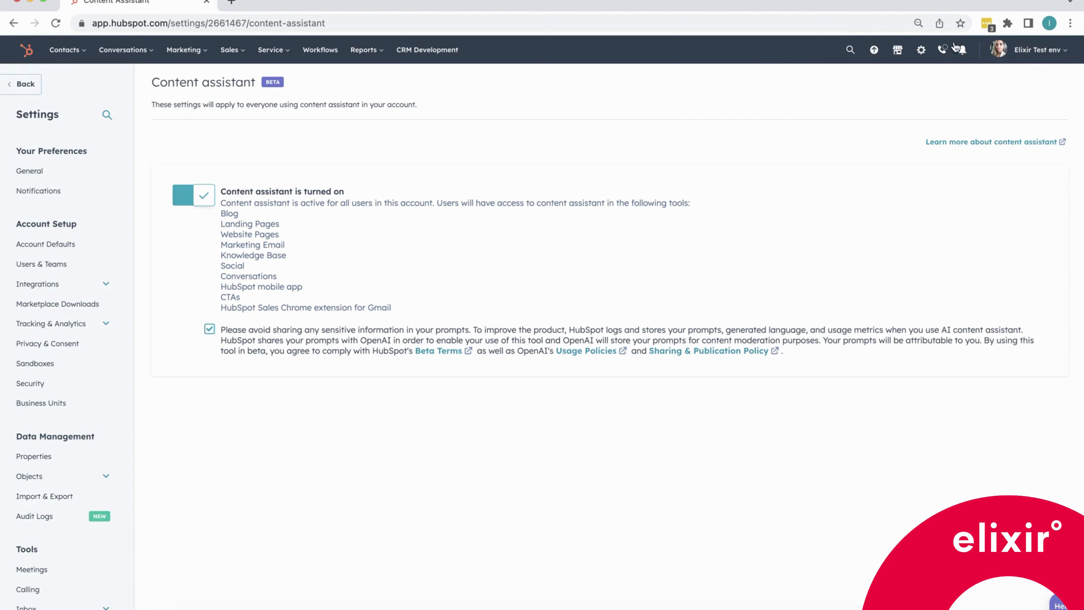
{"action": "scroll", "coordinate": [77, 539], "scroll_direction": "down", "scroll_amount": 3}
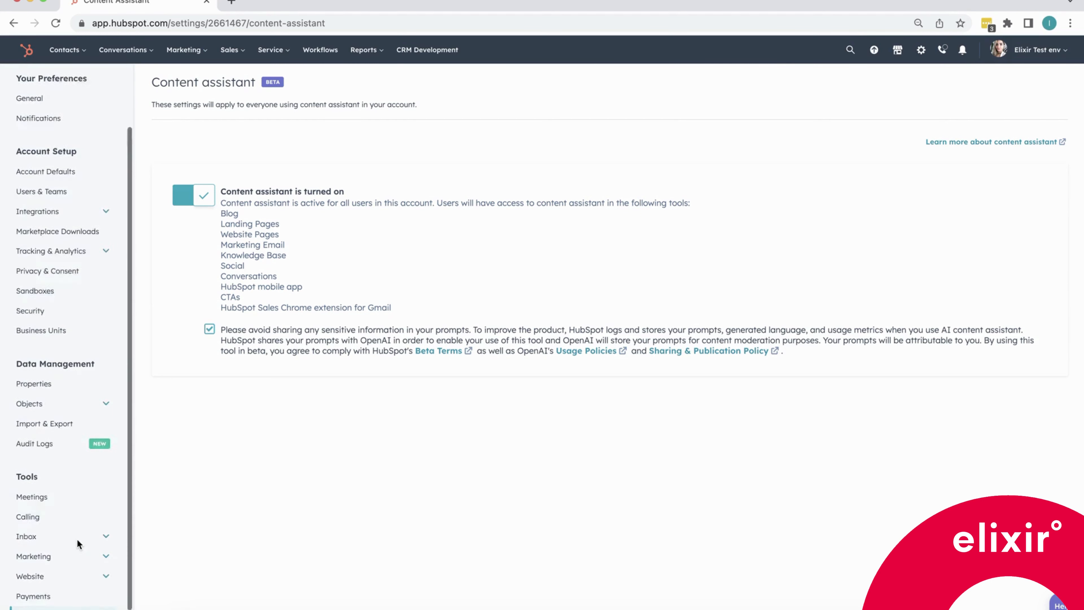
{"action": "left_click", "coordinate": [64, 598]}
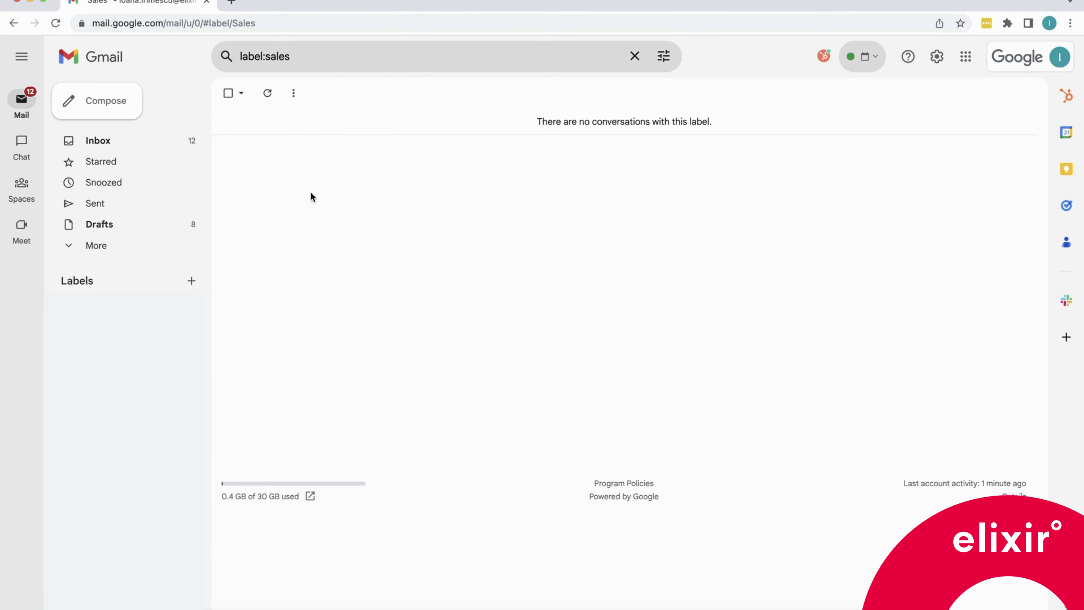
Start a new email and open the AI email writer, choosing the Cold outreach email type.
{"action": "left_click", "coordinate": [94, 104]}
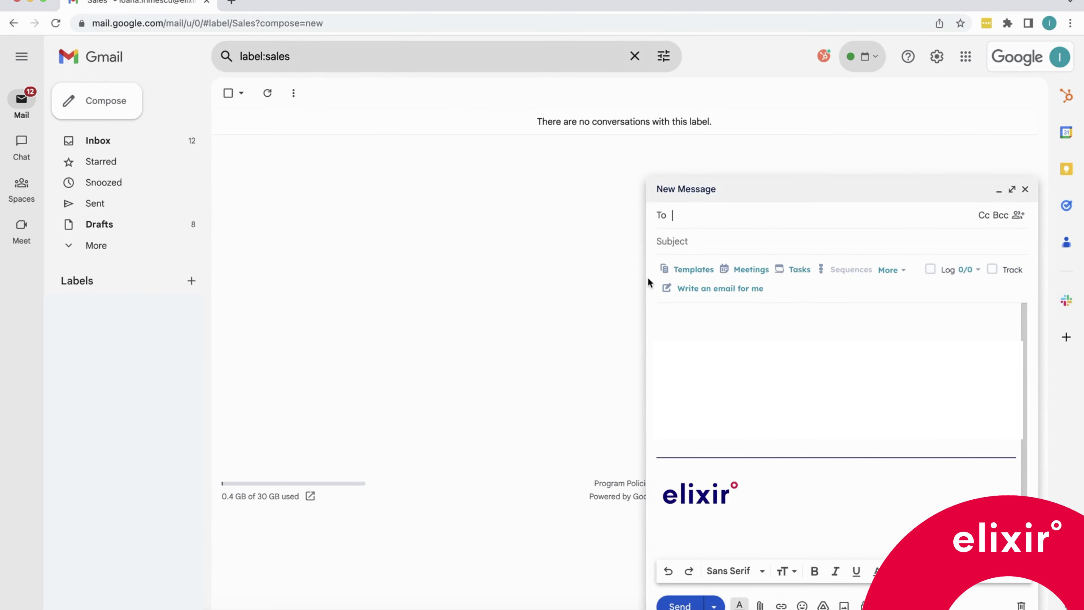
{"action": "left_click", "coordinate": [721, 289]}
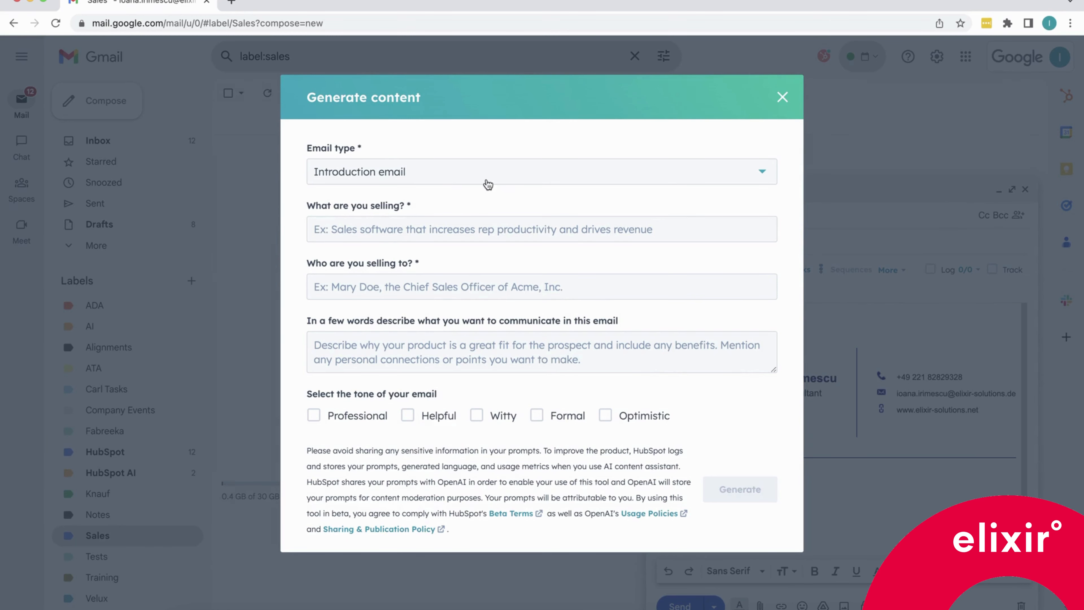
{"action": "left_click", "coordinate": [505, 178]}
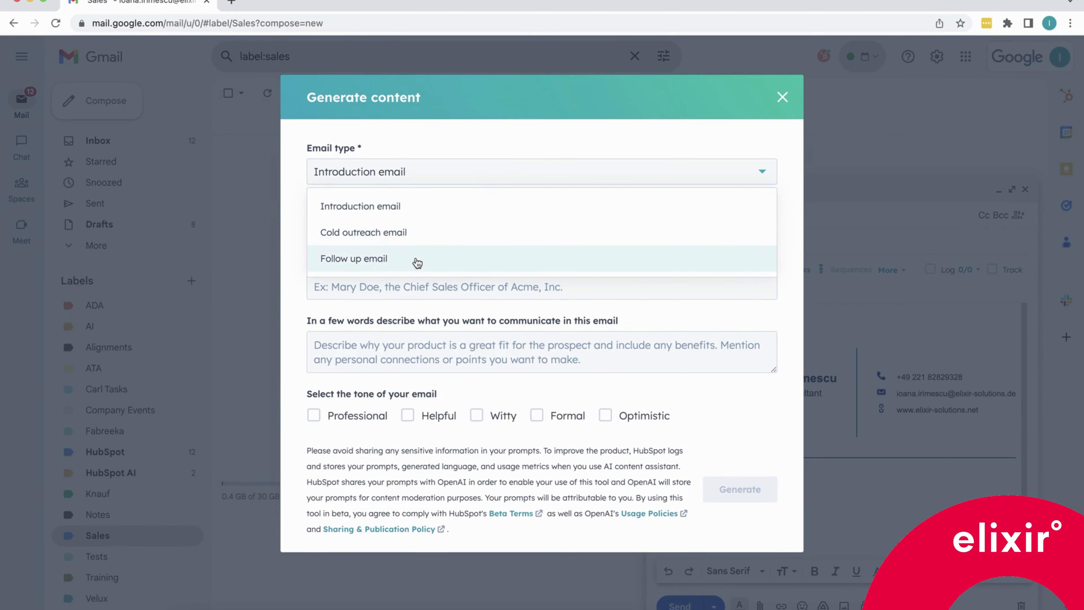
{"action": "left_click", "coordinate": [444, 207]}
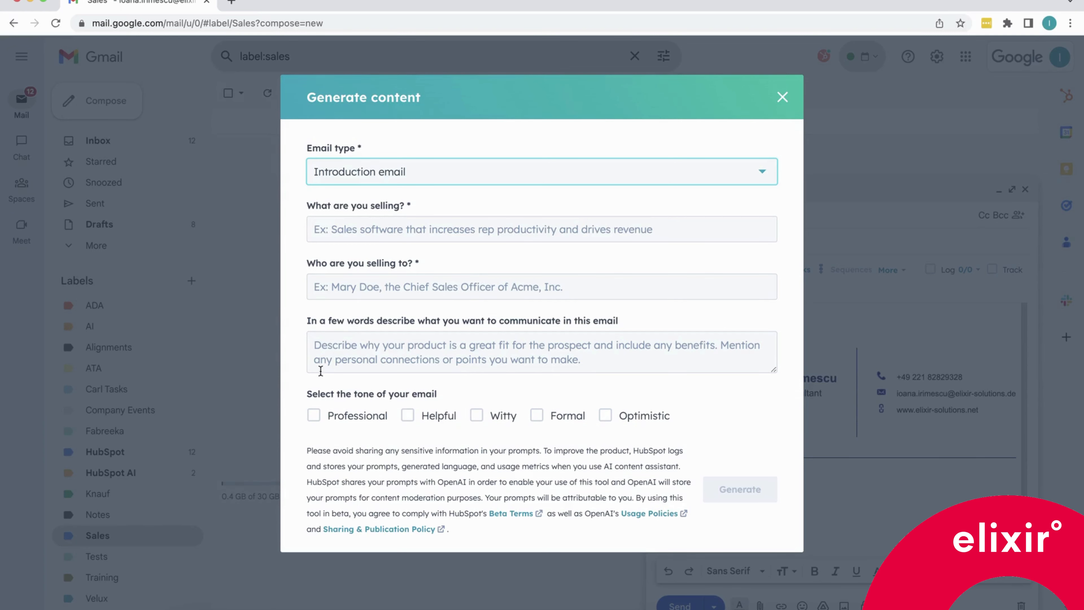
{"action": "left_click", "coordinate": [411, 396]}
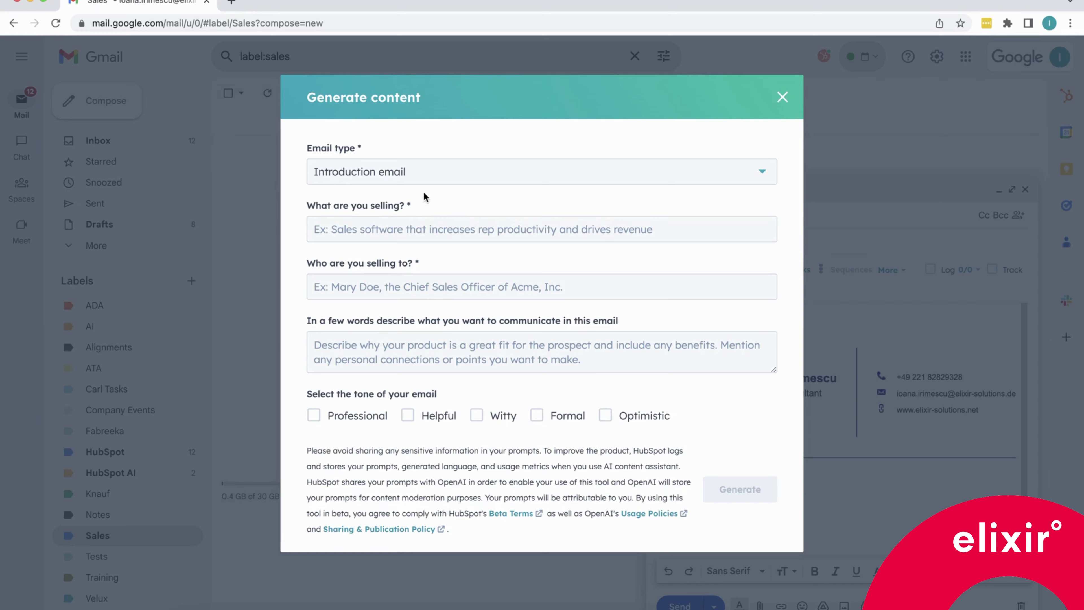
{"action": "left_click", "coordinate": [388, 173]}
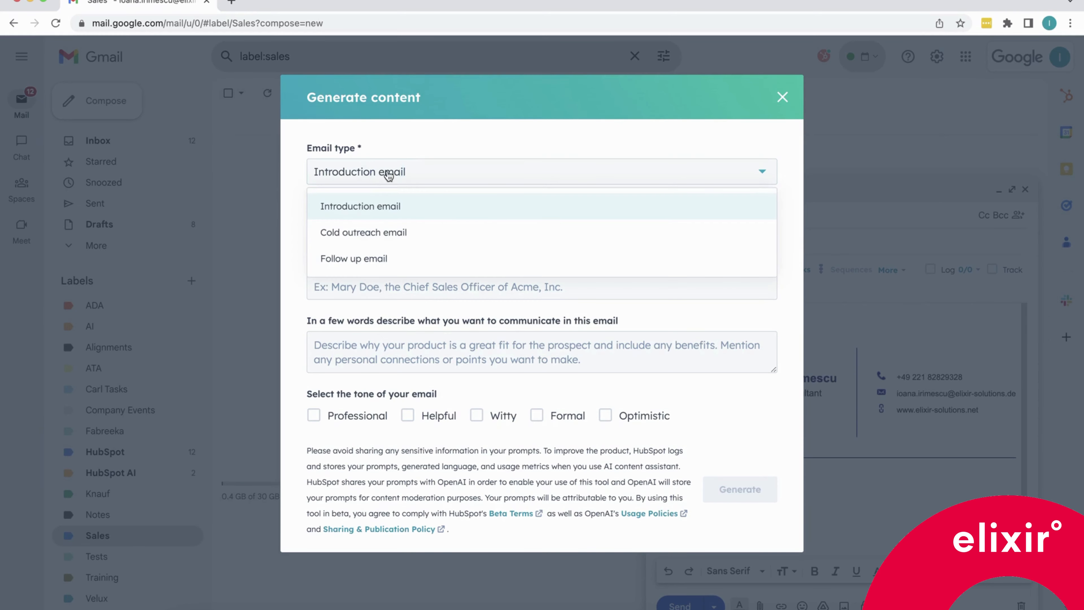
{"action": "left_click", "coordinate": [384, 235]}
Paste "Service solution that automates inventory management for a streamlined and efficient process" as the product and the prospect's name and role at SwanK.
{"action": "left_click", "coordinate": [330, 229]}
{"action": "key", "text": "super+v"}
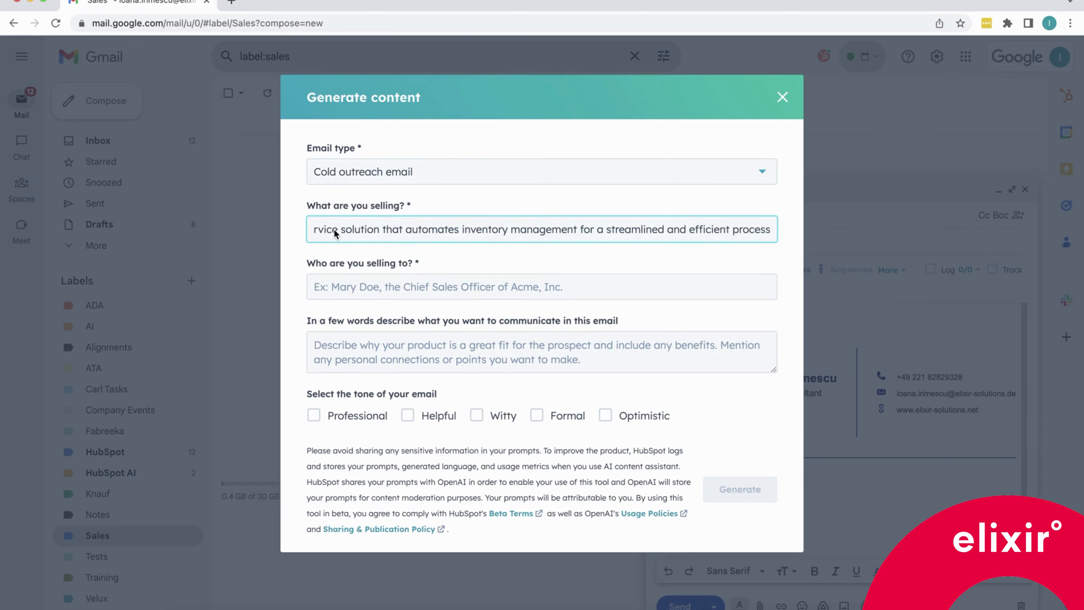
{"action": "left_click", "coordinate": [331, 230]}
{"action": "left_click", "coordinate": [315, 287]}
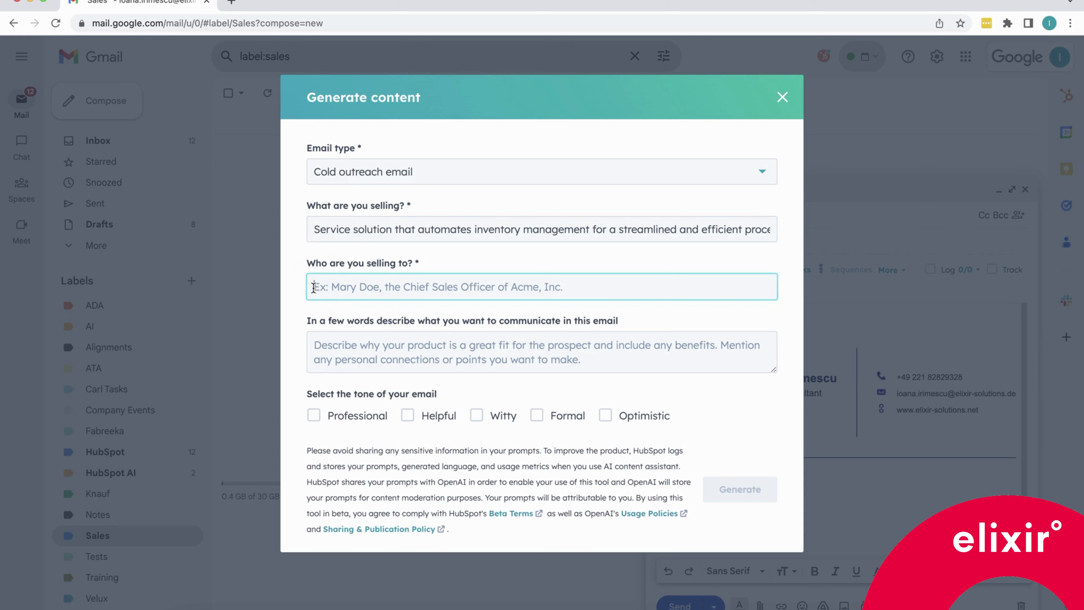
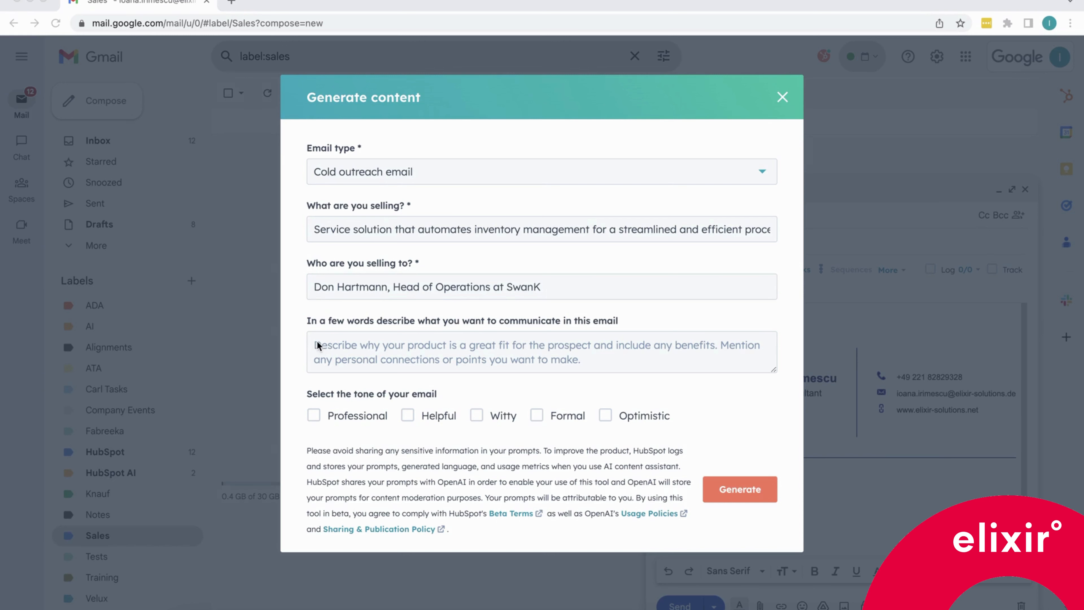
Paste the email brief about inventory automation benefits and select the Professional, Helpful and Optimistic tones.
{"action": "left_click", "coordinate": [315, 343]}
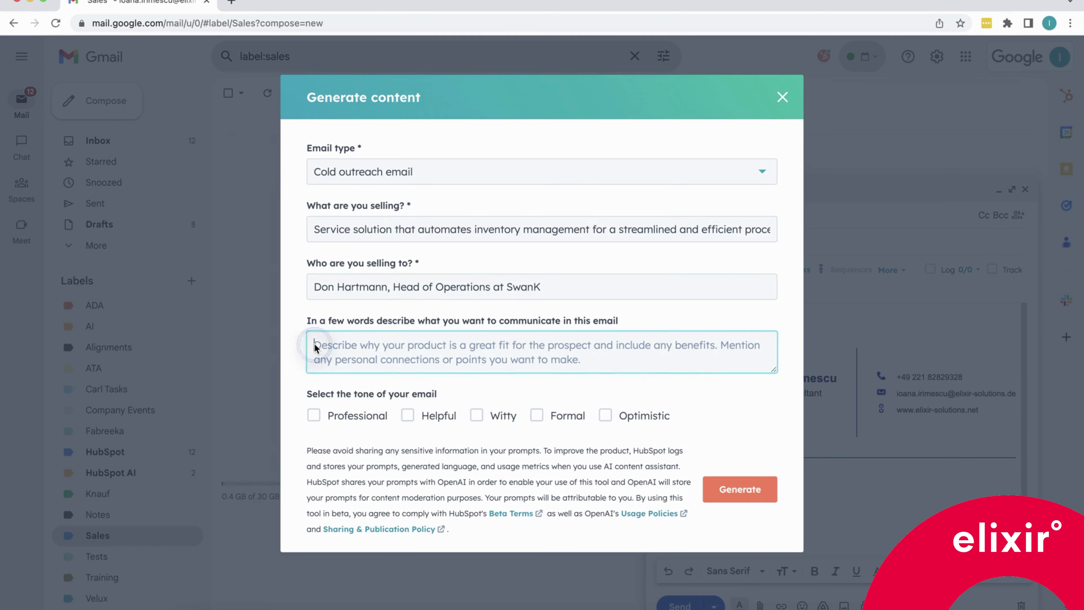
{"action": "type", "text": "Mention that we are a manufacturing company for spare cars parts and we recently launched a solution for inventory management automation. Add how we can relate to them and the problems they're facing since we are also a manufacturing company. Describe why the product is a great fit for their electronics manufacturing company and how it can help them automate inventory management, providing benefits such as improved accuracy, real-time visibility, up-to-date stock, forecasting, seamless integration, time saving and cost reduction."}
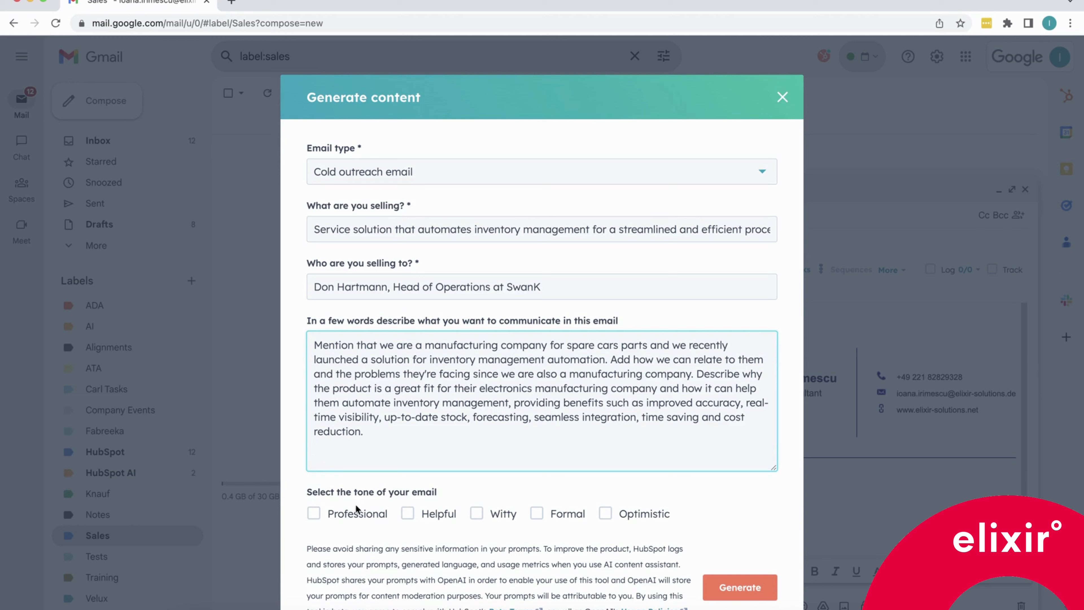
{"action": "left_click", "coordinate": [315, 515]}
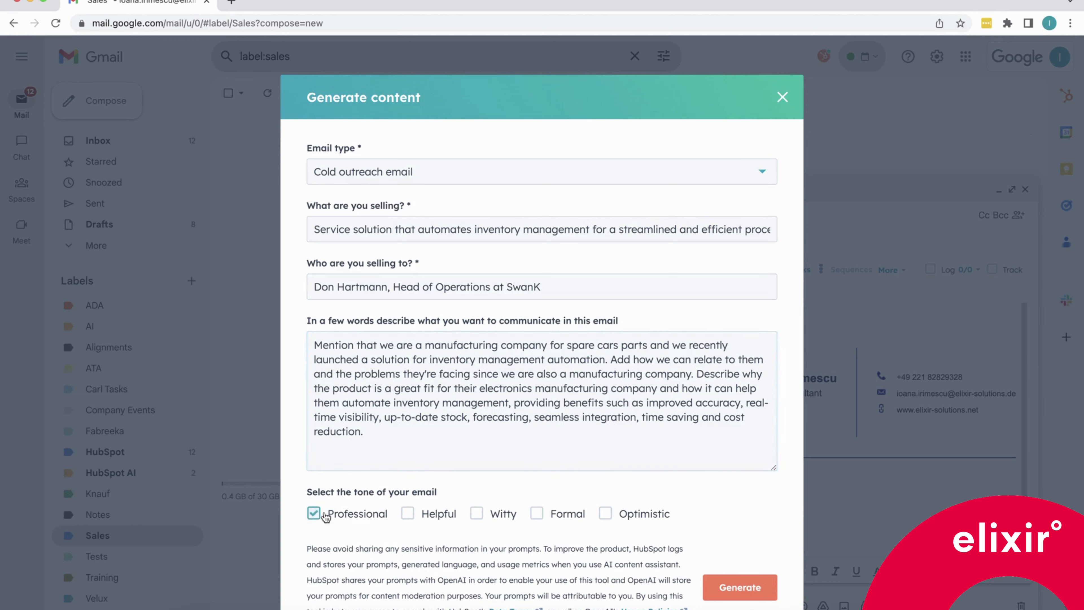
{"action": "left_click", "coordinate": [409, 516]}
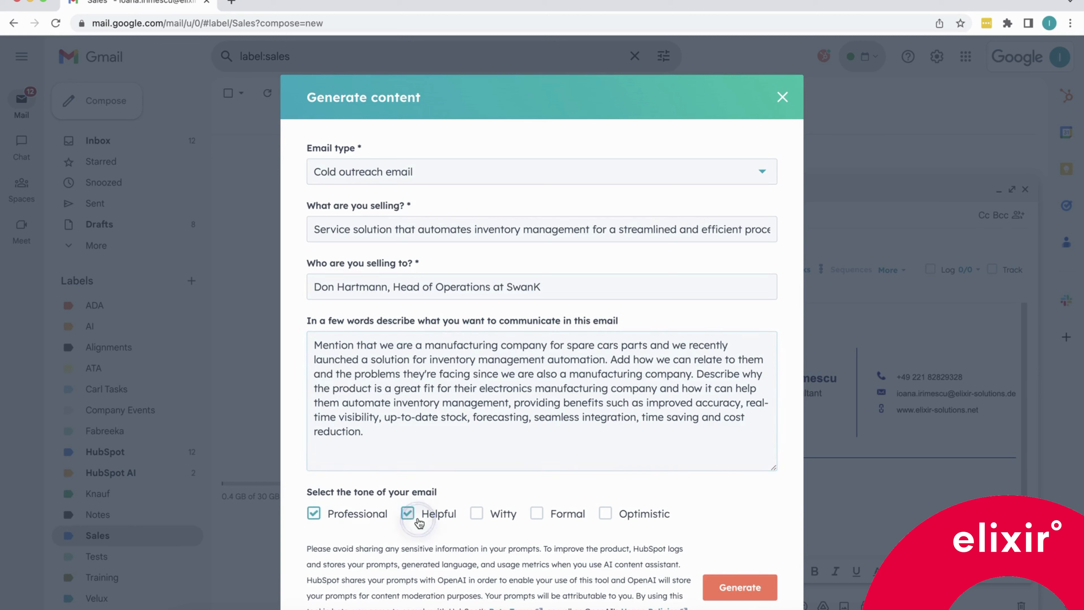
{"action": "left_click", "coordinate": [606, 514]}
{"action": "left_click_drag", "start_coordinate": [773, 467], "coordinate": [773, 432]}
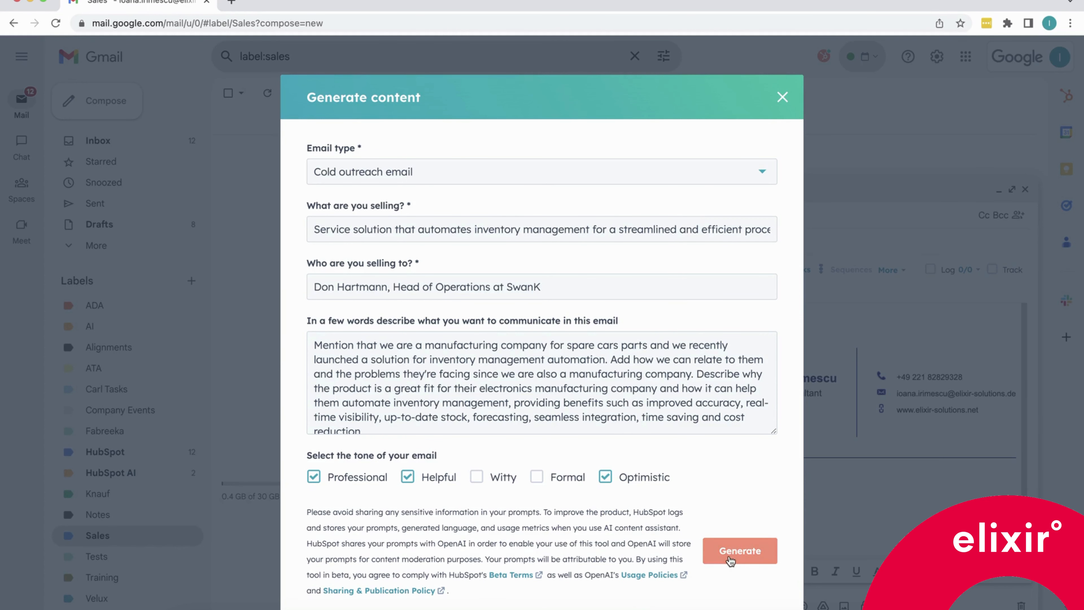
Generate the cold outreach email drafts and request more draft options.
{"action": "left_click", "coordinate": [727, 555]}
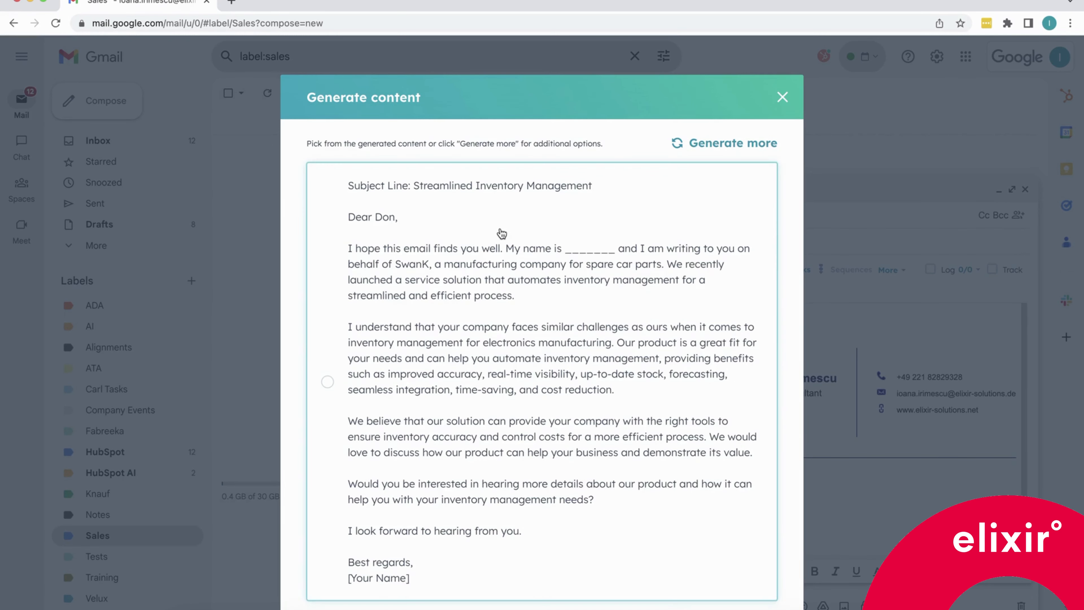
{"action": "scroll", "coordinate": [498, 335], "scroll_direction": "down", "scroll_amount": 1}
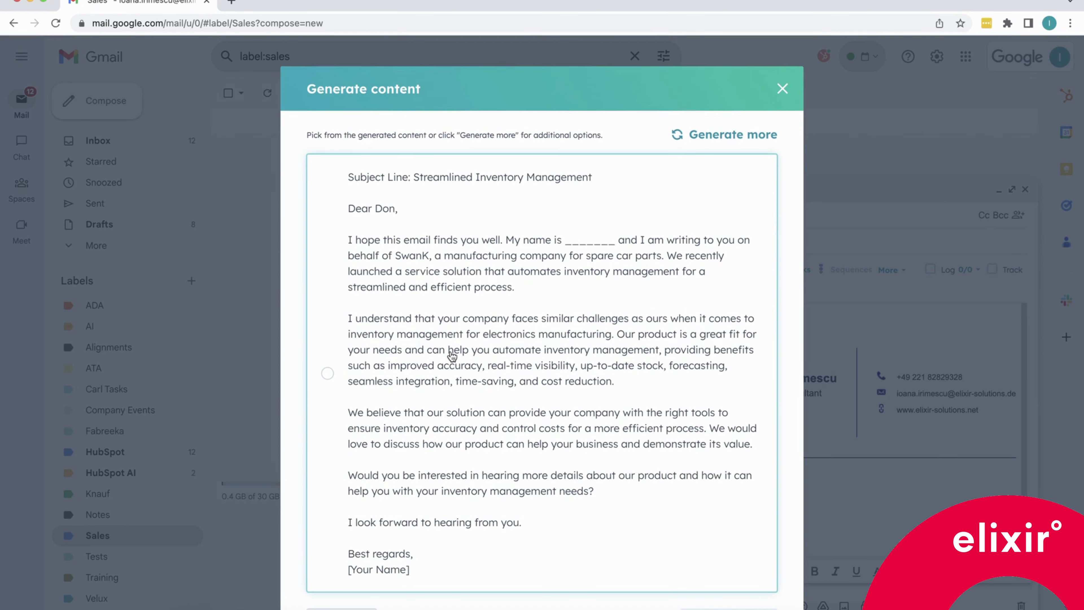
{"action": "scroll", "coordinate": [451, 356], "scroll_direction": "down", "scroll_amount": 1}
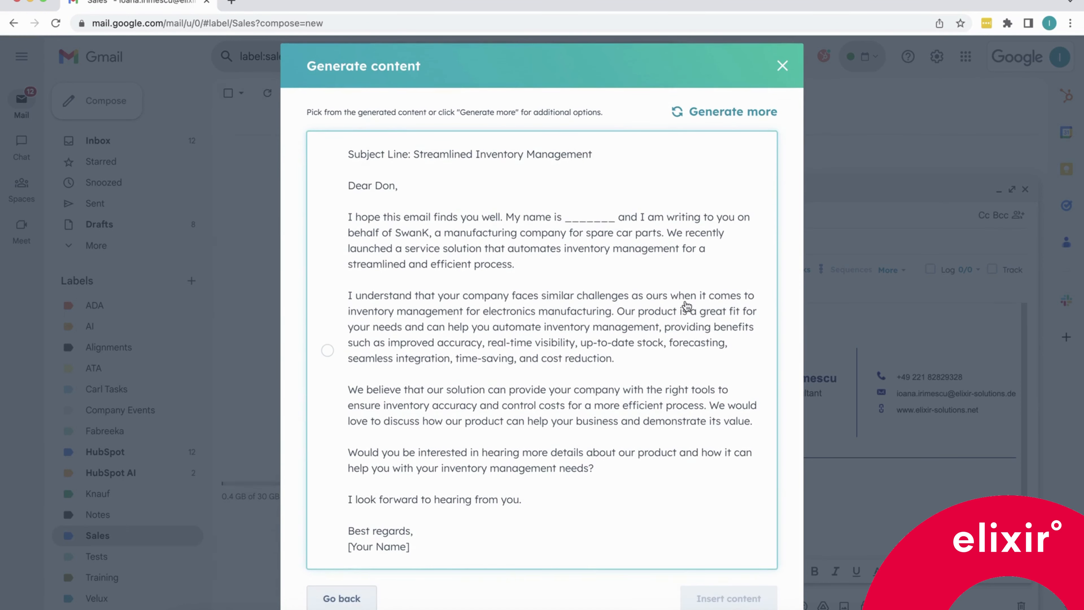
{"action": "left_click", "coordinate": [716, 113]}
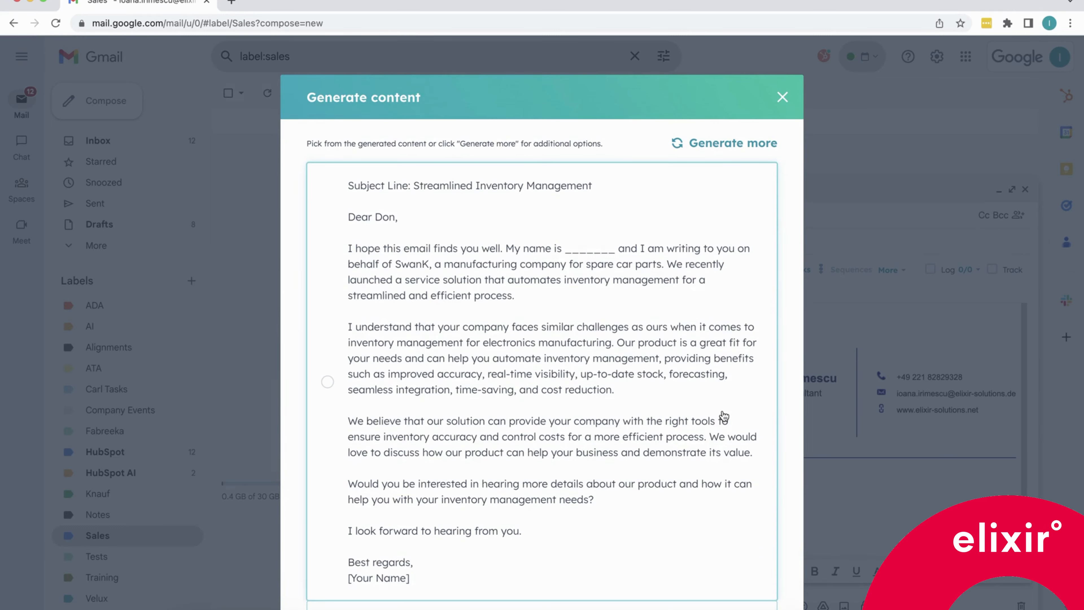
{"action": "scroll", "coordinate": [724, 416], "scroll_direction": "down", "scroll_amount": 7}
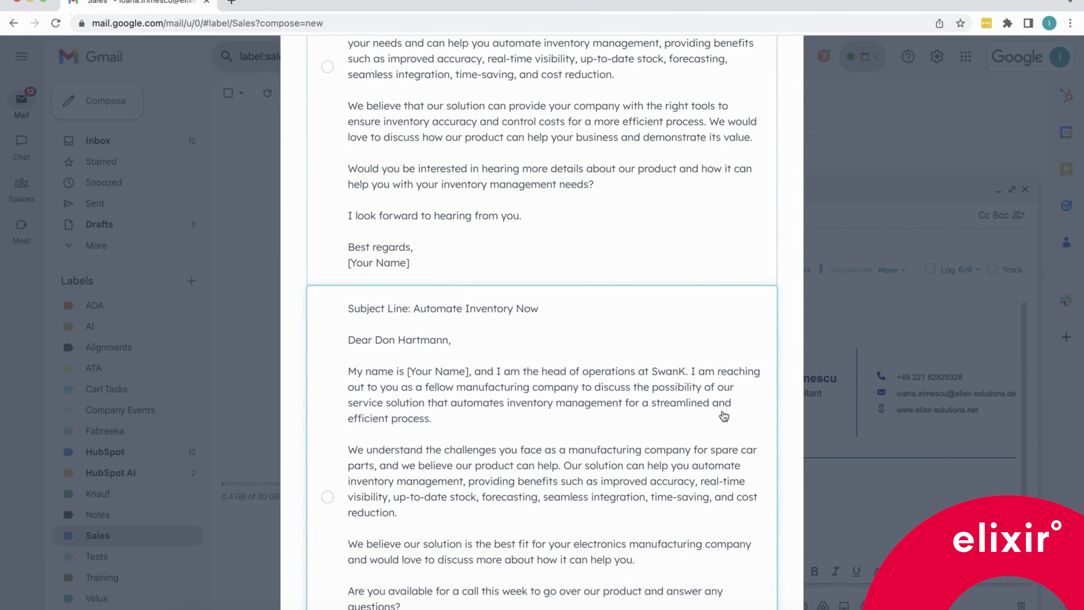
{"action": "scroll", "coordinate": [724, 417], "scroll_direction": "up", "scroll_amount": 7}
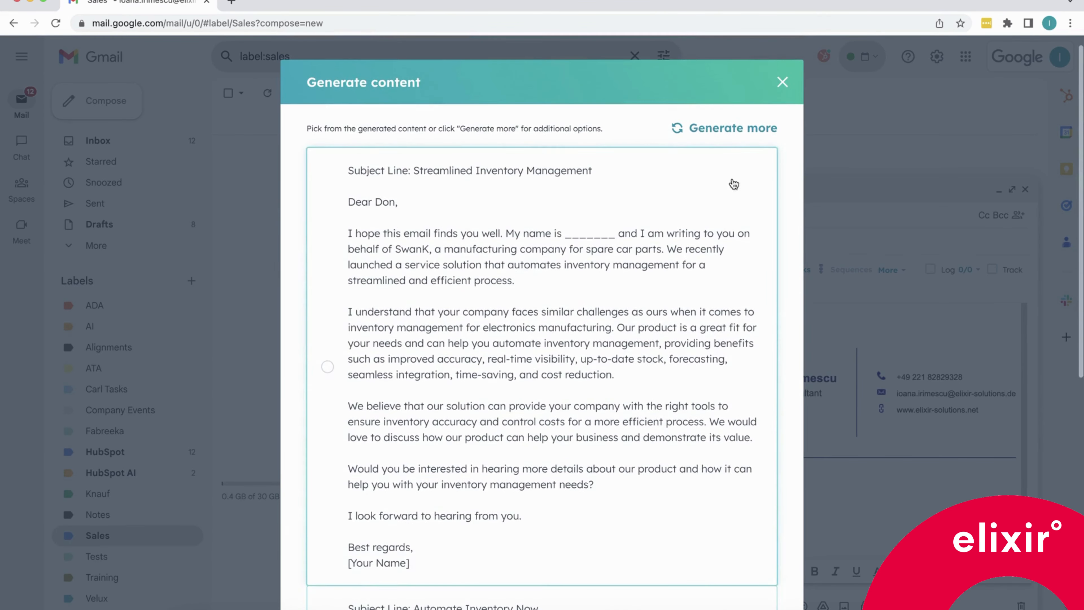
{"action": "left_click", "coordinate": [728, 130]}
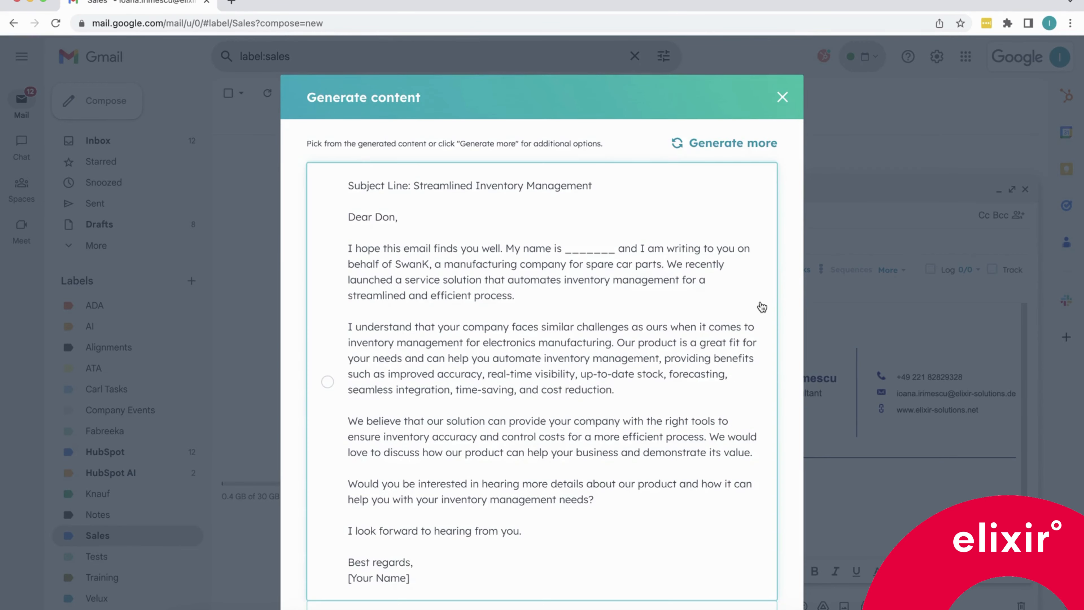
Select the draft with subject "Automate Inventory Now" and insert it into the message.
{"action": "scroll", "coordinate": [762, 308], "scroll_direction": "down", "scroll_amount": 2}
{"action": "scroll", "coordinate": [762, 308], "scroll_direction": "down", "scroll_amount": 4}
{"action": "scroll", "coordinate": [759, 346], "scroll_direction": "down", "scroll_amount": 3}
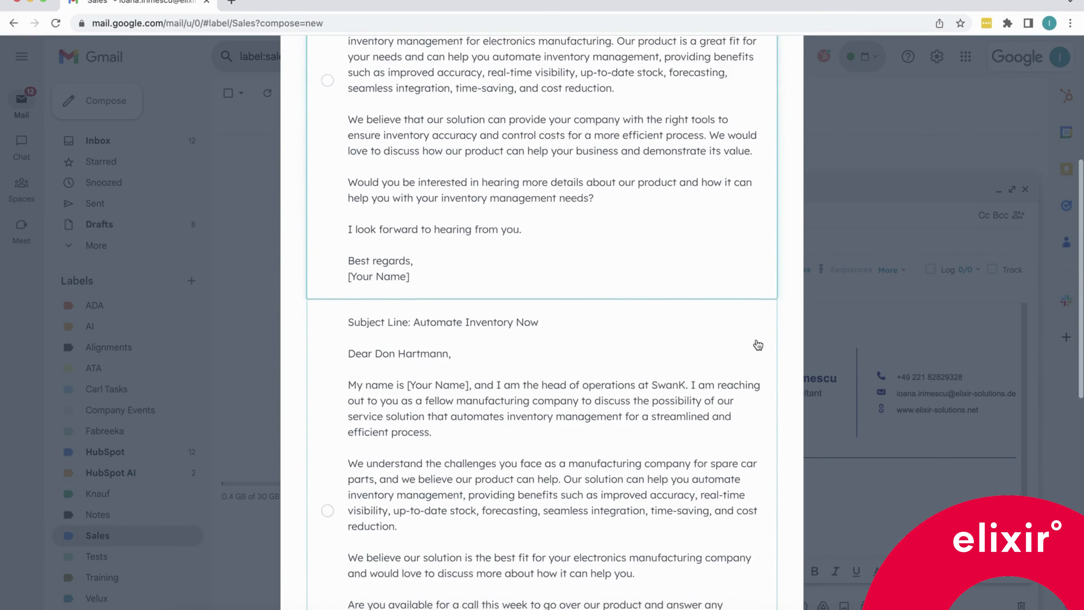
{"action": "scroll", "coordinate": [758, 345], "scroll_direction": "down", "scroll_amount": 10}
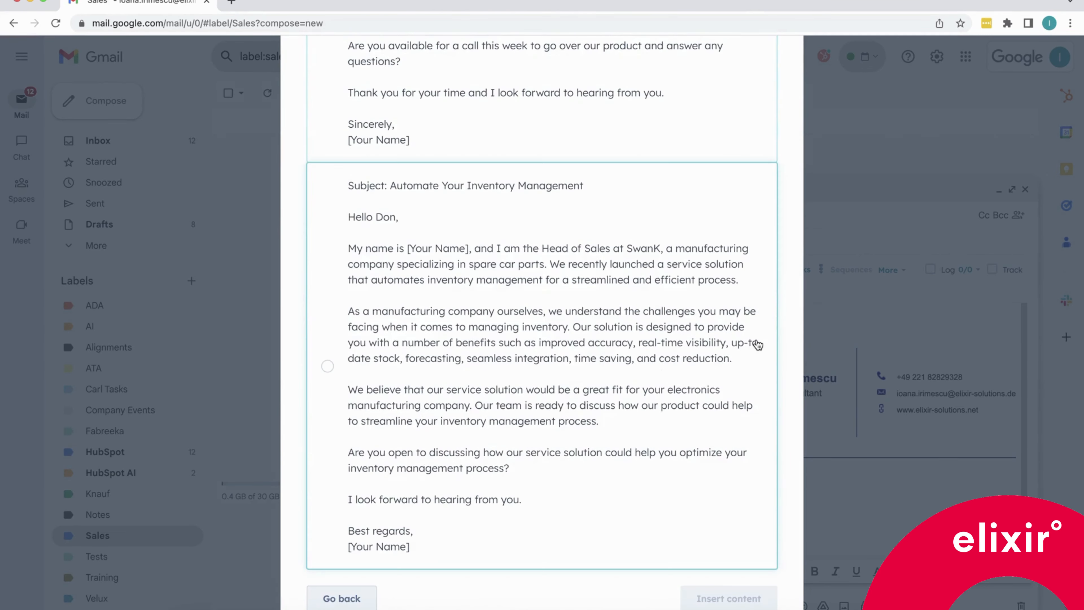
{"action": "scroll", "coordinate": [758, 345], "scroll_direction": "up", "scroll_amount": 10}
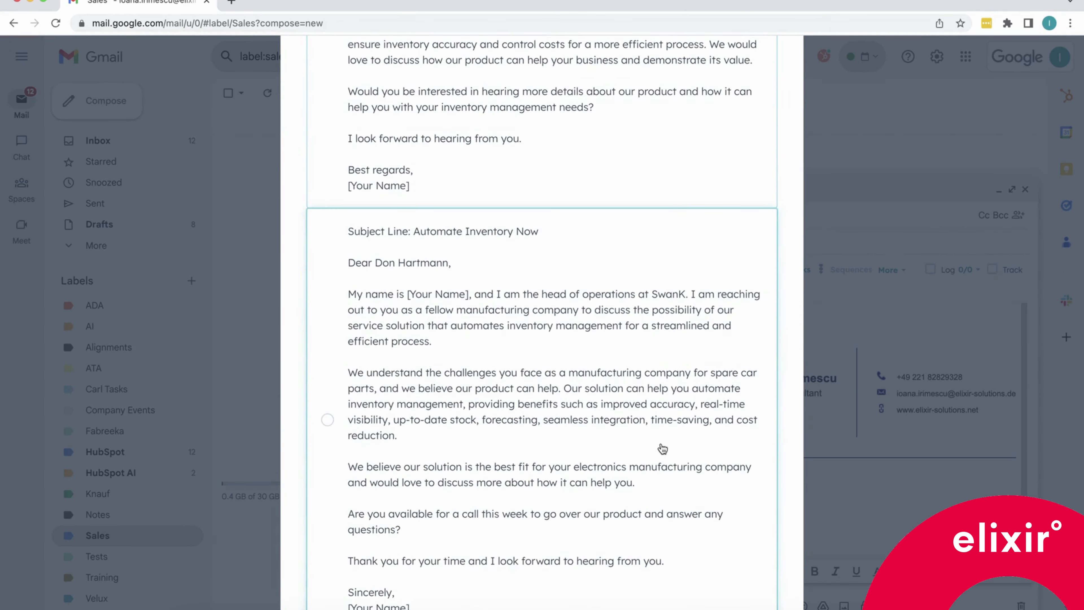
{"action": "left_click", "coordinate": [658, 448]}
{"action": "scroll", "coordinate": [659, 448], "scroll_direction": "down", "scroll_amount": 9}
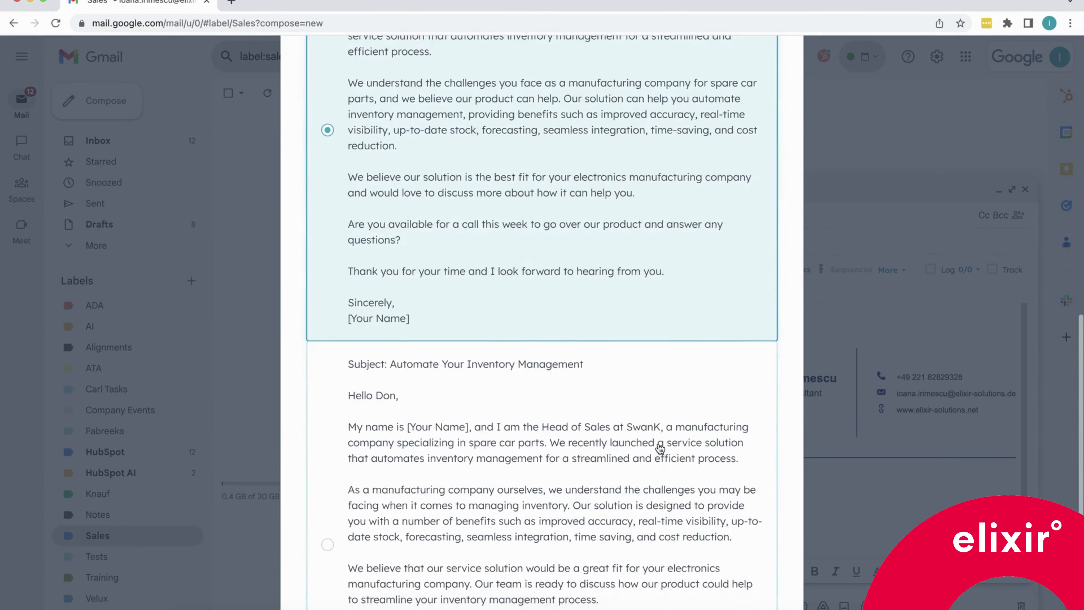
{"action": "left_click", "coordinate": [707, 600]}
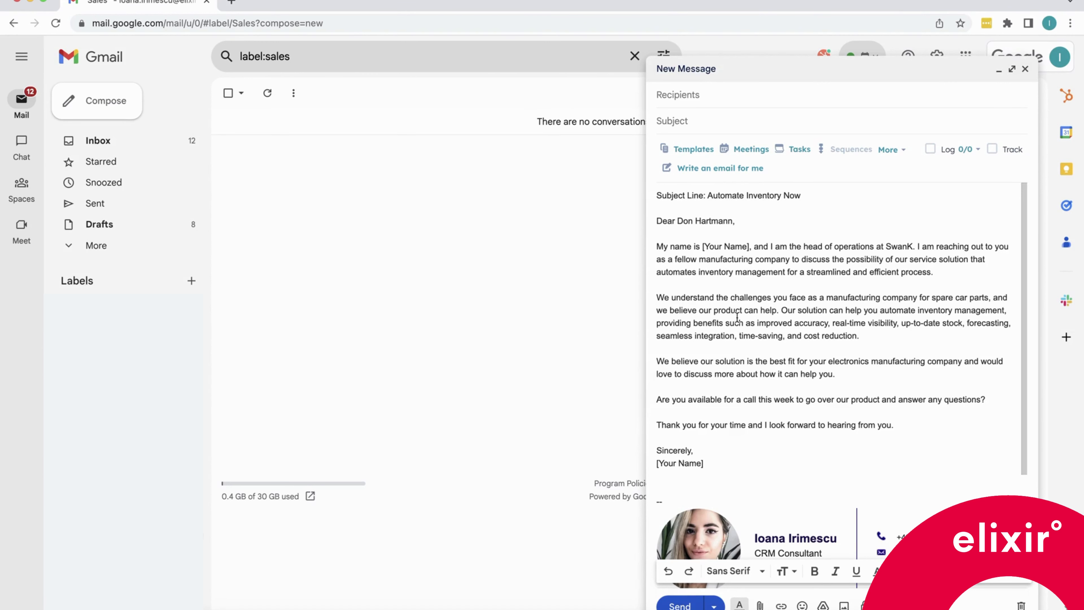
Copy the subject line "Automate Inventory Now" from the generated draft into the email's Subject field.
{"action": "scroll", "coordinate": [763, 285], "scroll_direction": "down", "scroll_amount": 1}
{"action": "scroll", "coordinate": [763, 286], "scroll_direction": "up", "scroll_amount": 1}
{"action": "left_click_drag", "start_coordinate": [707, 195], "coordinate": [801, 196]}
{"action": "key", "text": "super+c"}
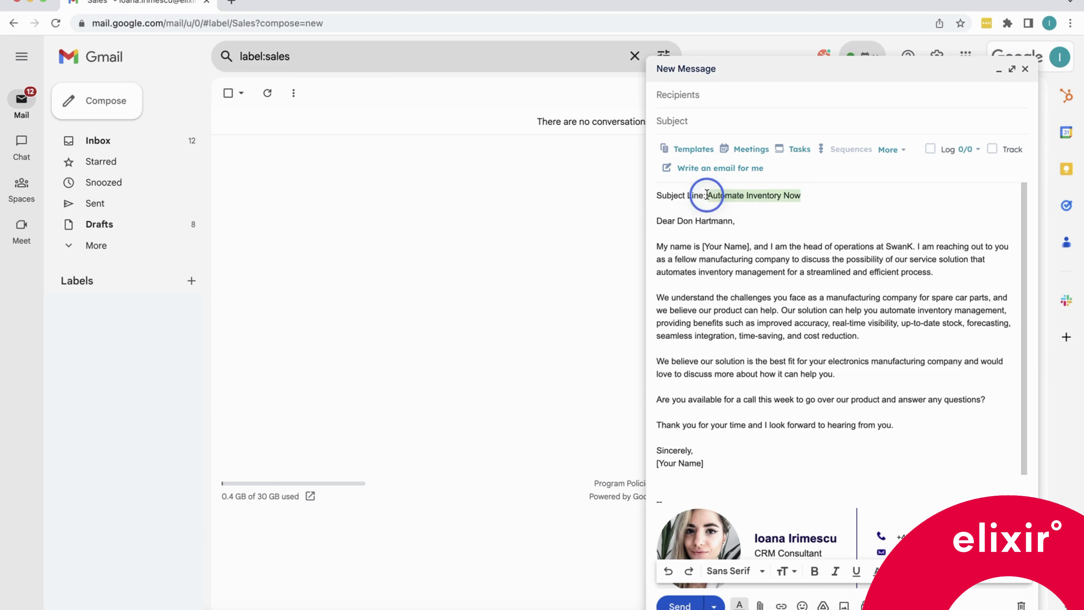
{"action": "left_click", "coordinate": [677, 128]}
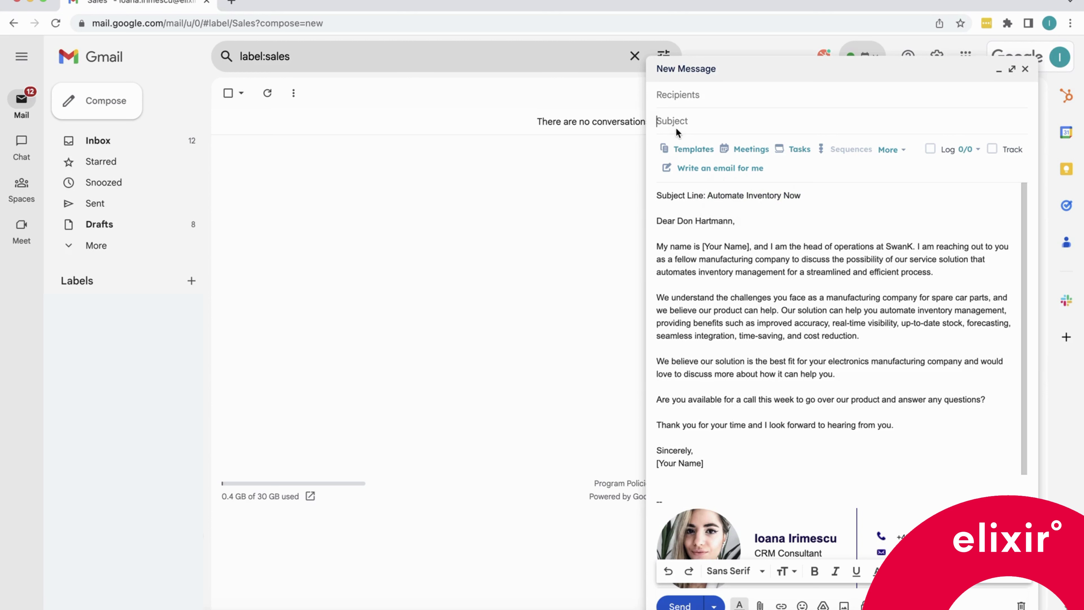
{"action": "key", "text": "super+v"}
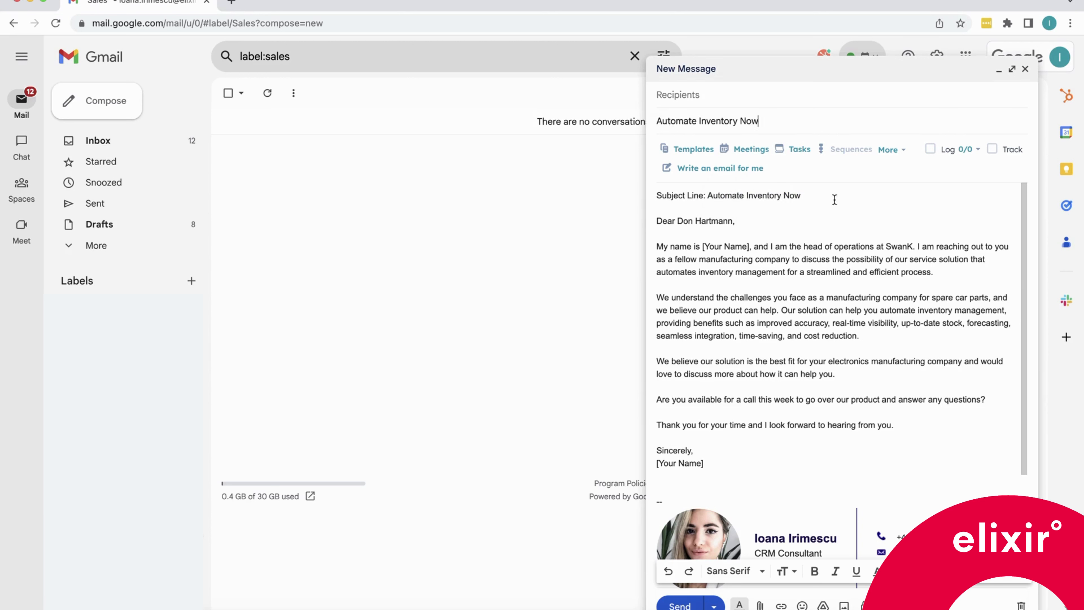
Remove the subject line from the email body and replace the closing [Your Name] placeholder with the sender's name.
{"action": "left_click_drag", "start_coordinate": [835, 197], "coordinate": [654, 196]}
{"action": "key", "text": "BackSpace"}
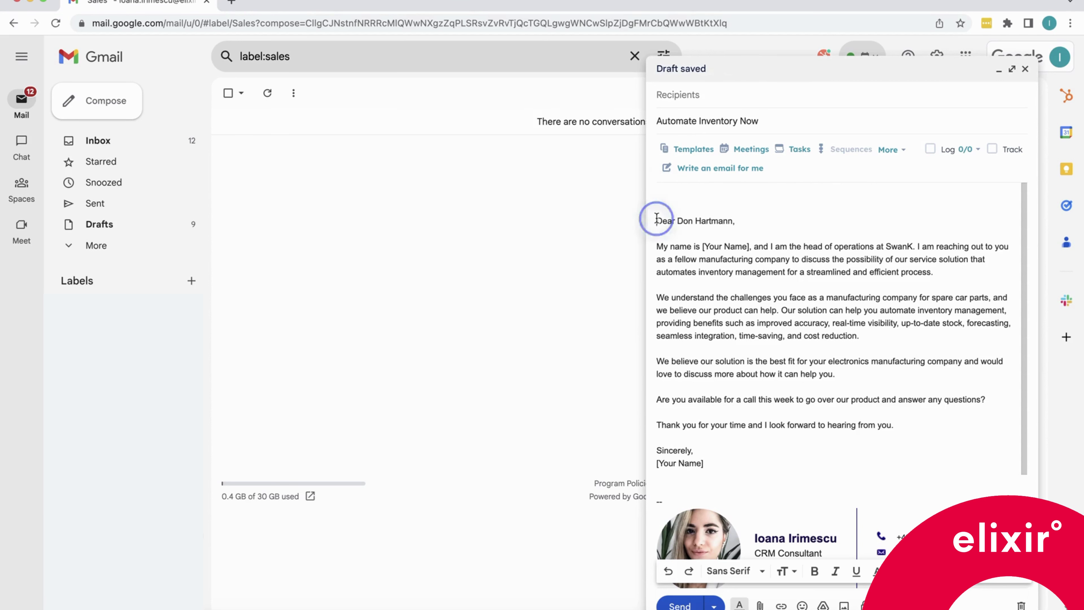
{"action": "key", "text": "Delete"}
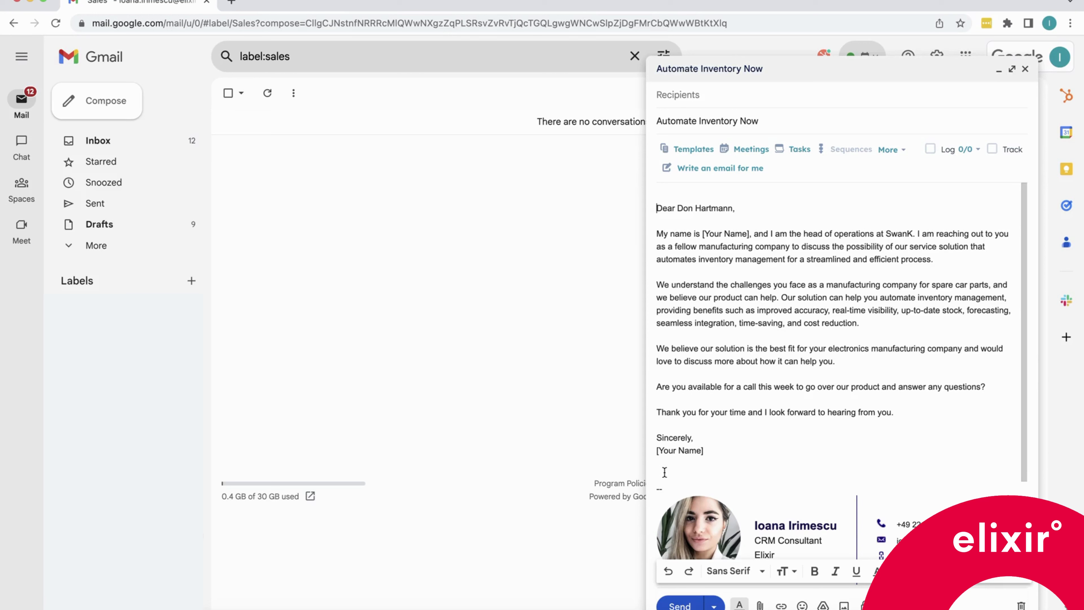
{"action": "left_click_drag", "start_coordinate": [707, 450], "coordinate": [653, 450]}
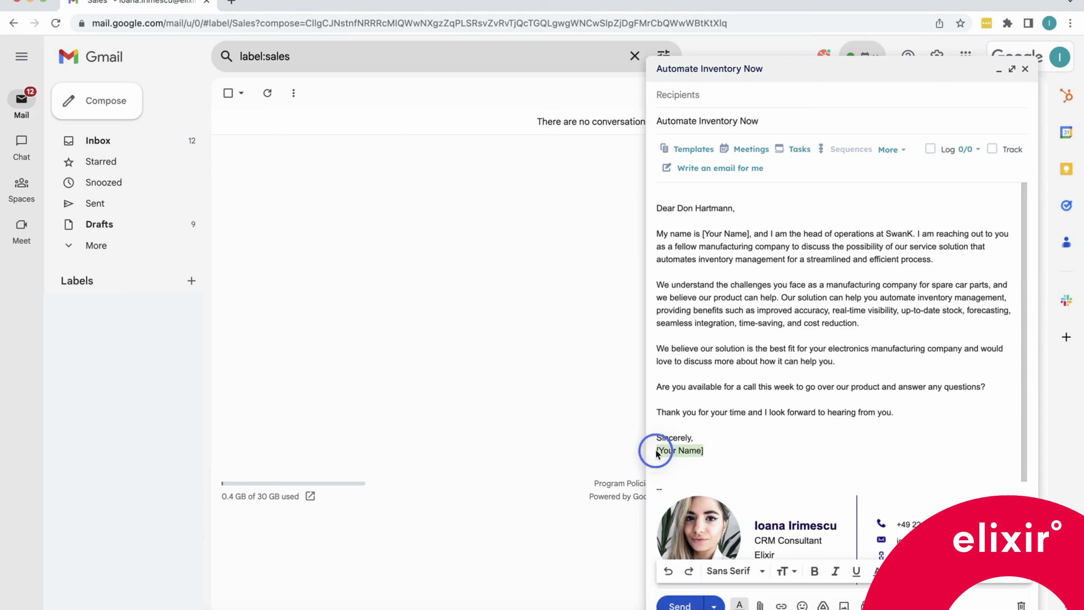
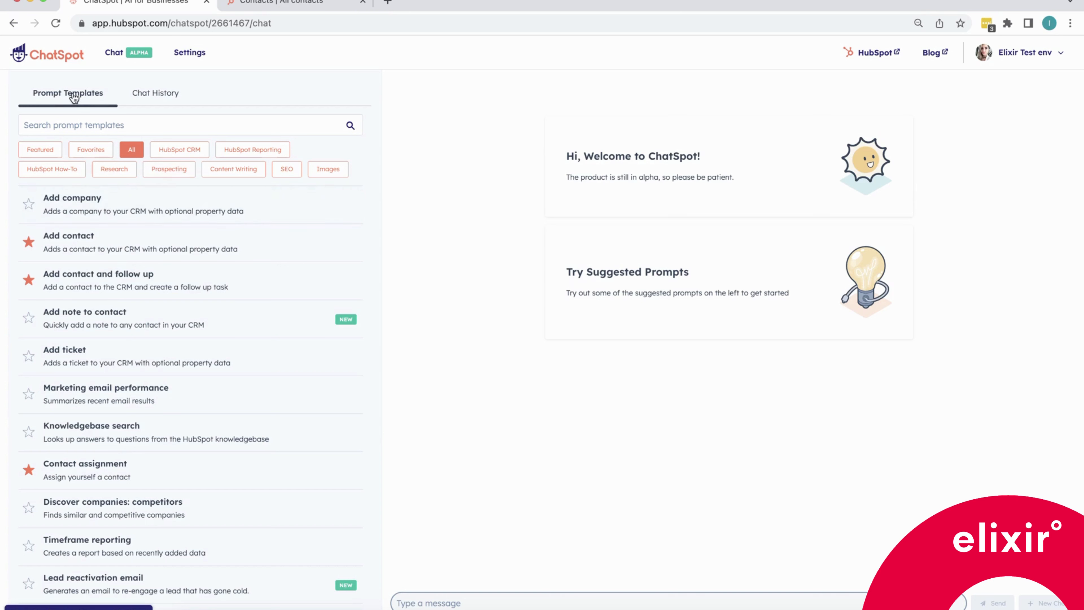
Filter the ChatSpot prompt templates to HubSpot CRM and cancel the Add contact template dialog.
{"action": "left_click", "coordinate": [180, 151]}
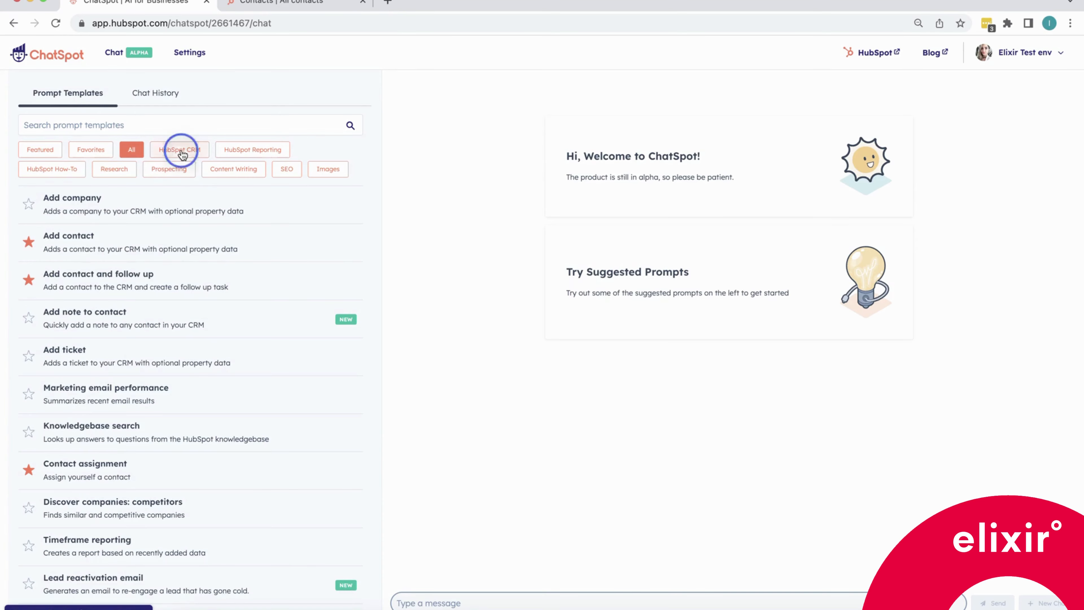
{"action": "left_click", "coordinate": [130, 241]}
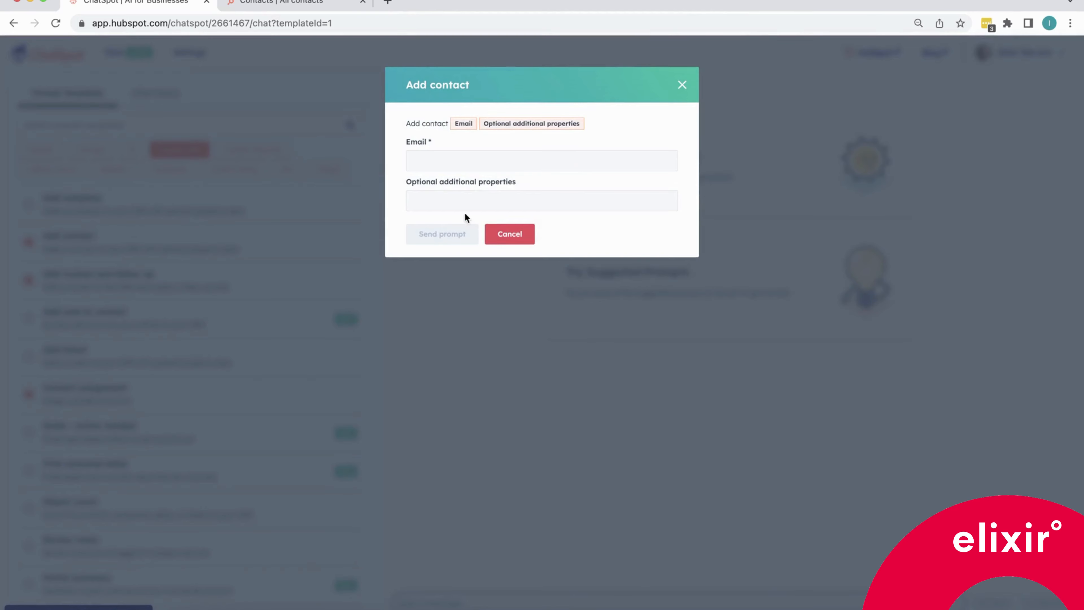
{"action": "left_click", "coordinate": [516, 235]}
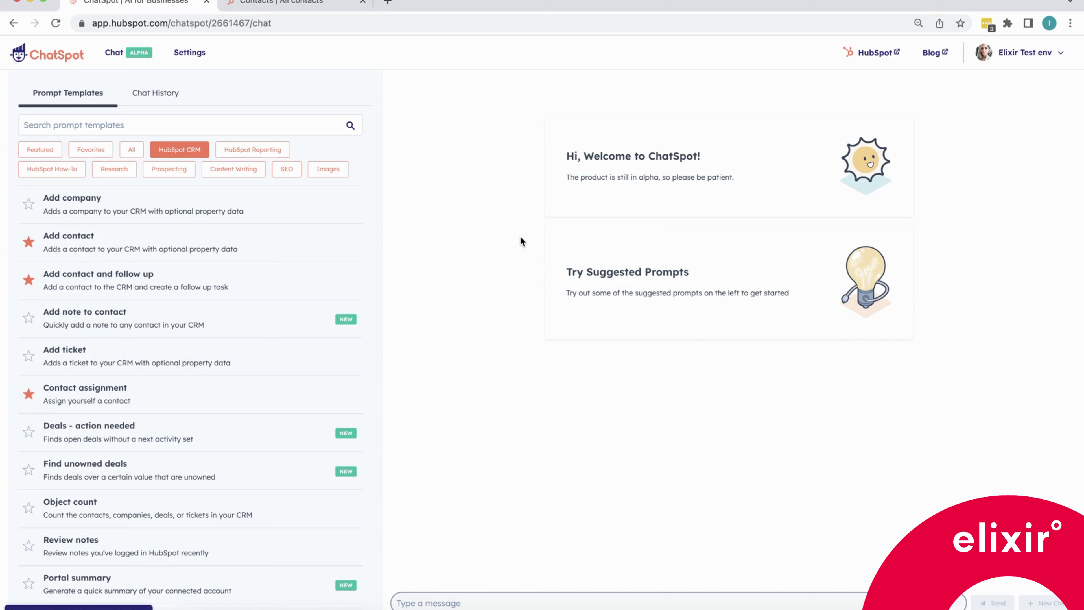
Send an Add contact prompt with the prospect's email, name, Head of Operations role, ElectroGlobe company and Germany.
{"action": "left_click", "coordinate": [401, 600]}
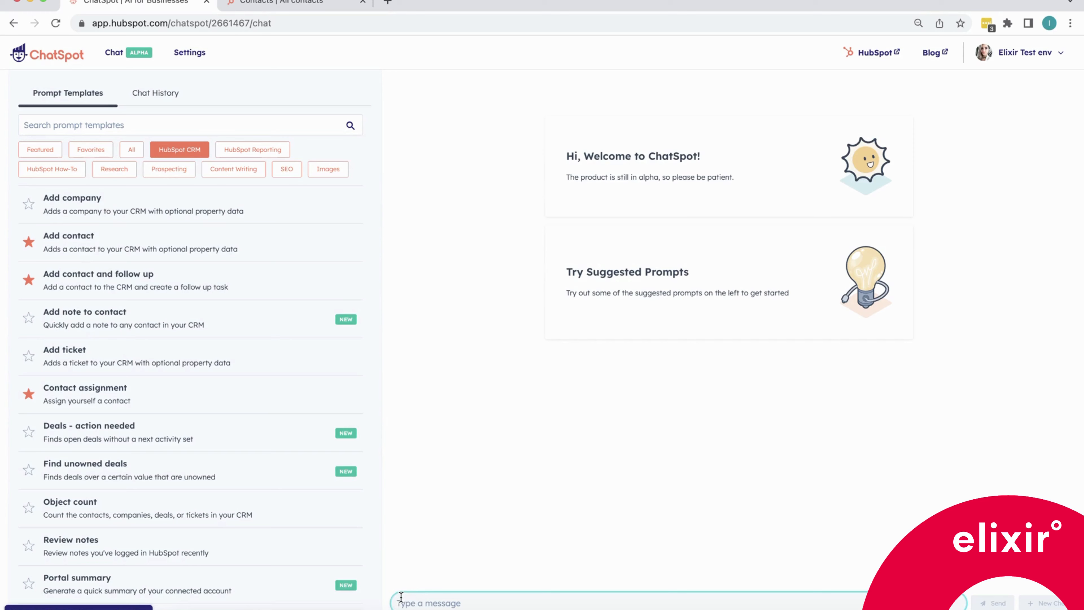
{"action": "key", "text": "super+v"}
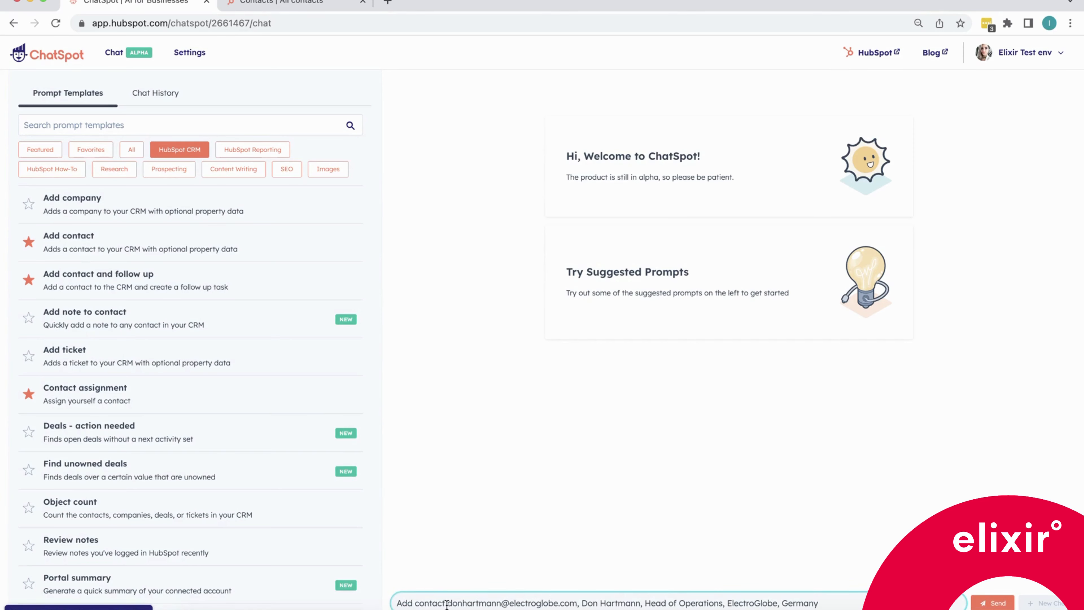
{"action": "left_click_drag", "start_coordinate": [448, 603], "coordinate": [579, 602]}
{"action": "key", "text": "super+c"}
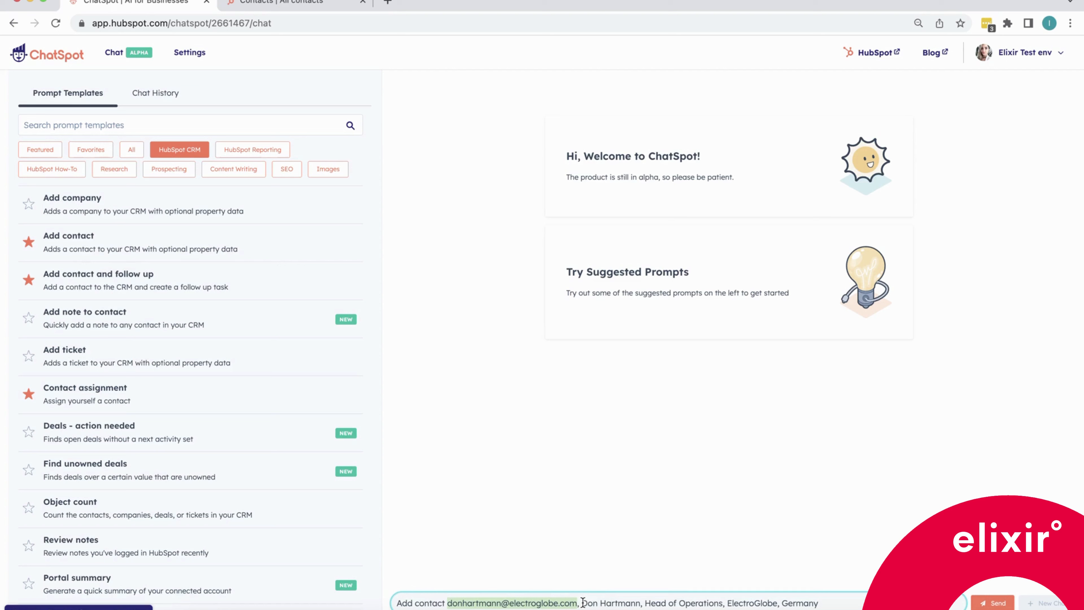
{"action": "left_click_drag", "start_coordinate": [582, 603], "coordinate": [824, 604]}
{"action": "left_click", "coordinate": [834, 604]}
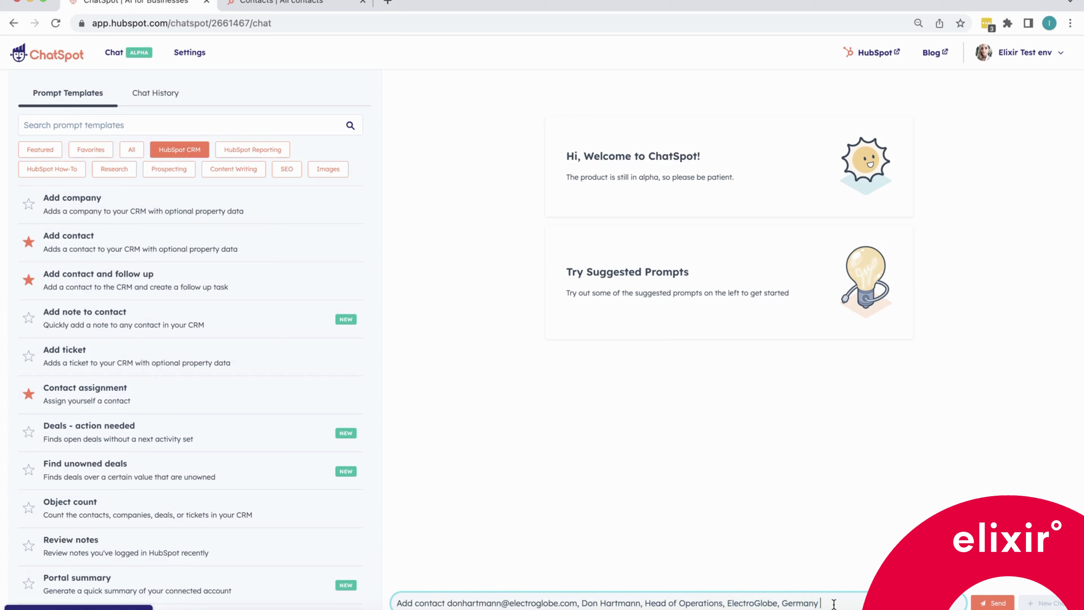
{"action": "left_click", "coordinate": [984, 605]}
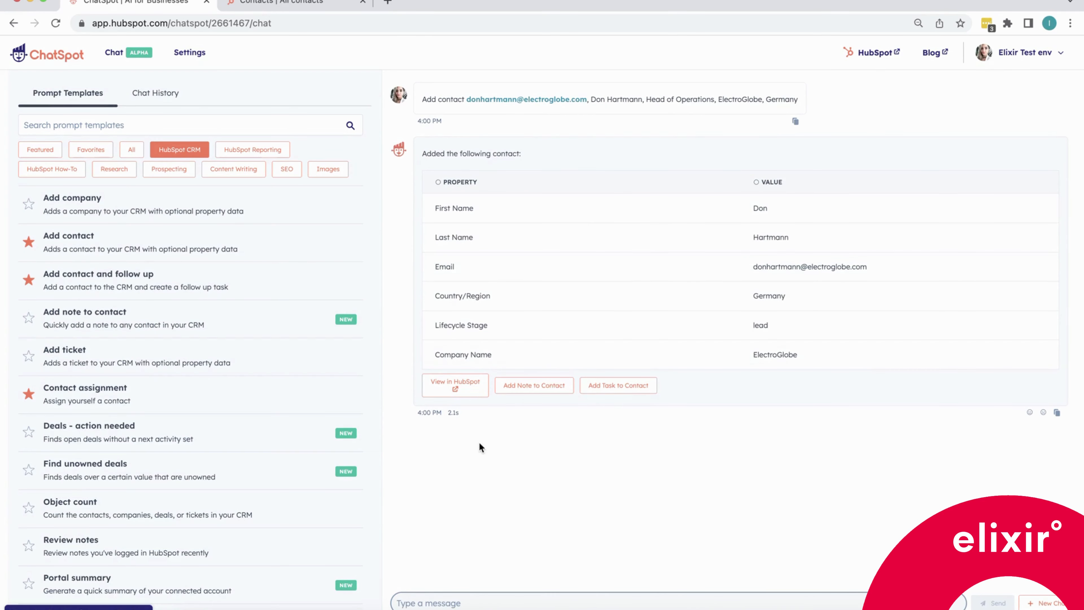
Open the added contact's record in HubSpot and return to ChatSpot.
{"action": "left_click", "coordinate": [444, 388]}
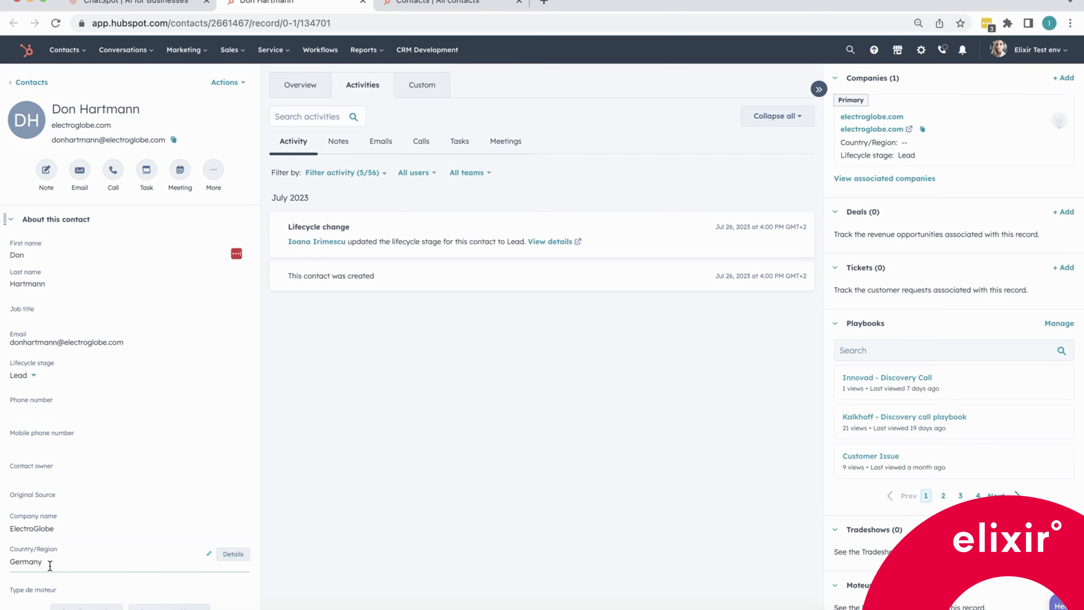
{"action": "left_click", "coordinate": [132, 2]}
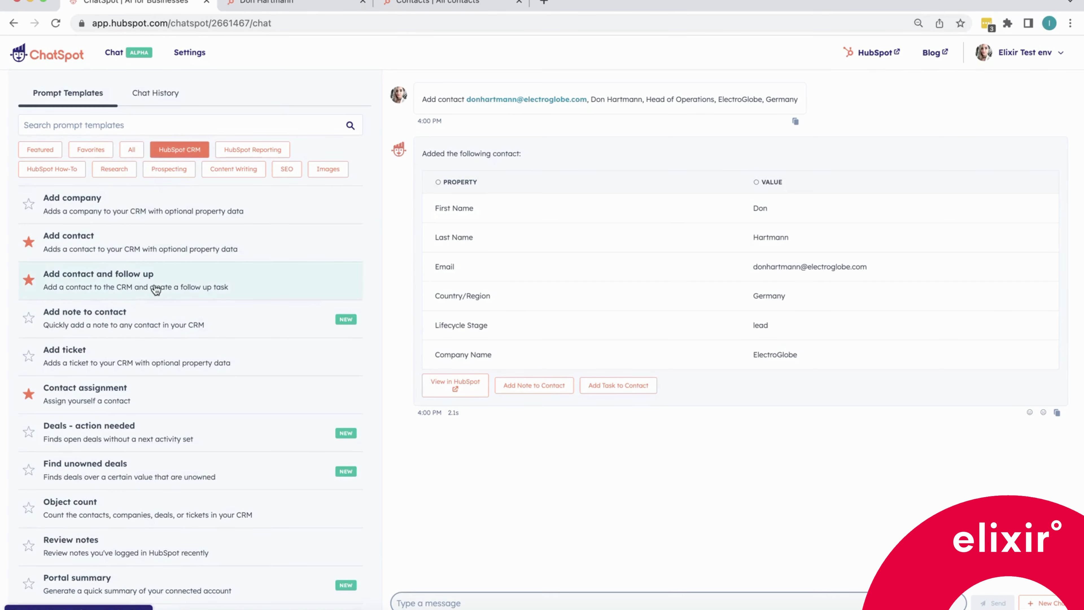
Assign the prospect's contact to yourself using the Contact assignment template with their email.
{"action": "left_click", "coordinate": [162, 399]}
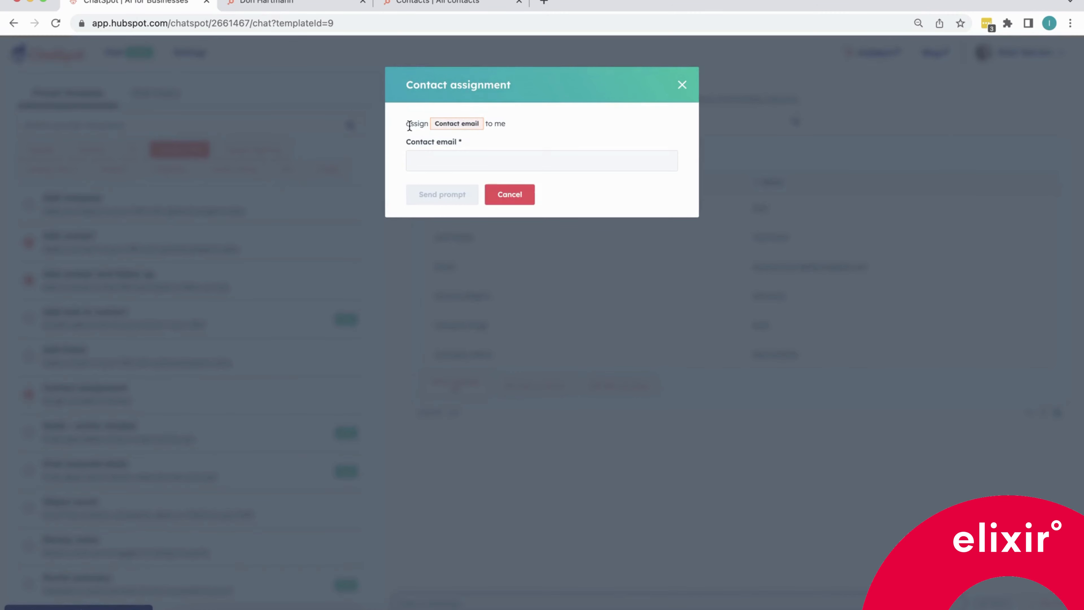
{"action": "left_click", "coordinate": [428, 163]}
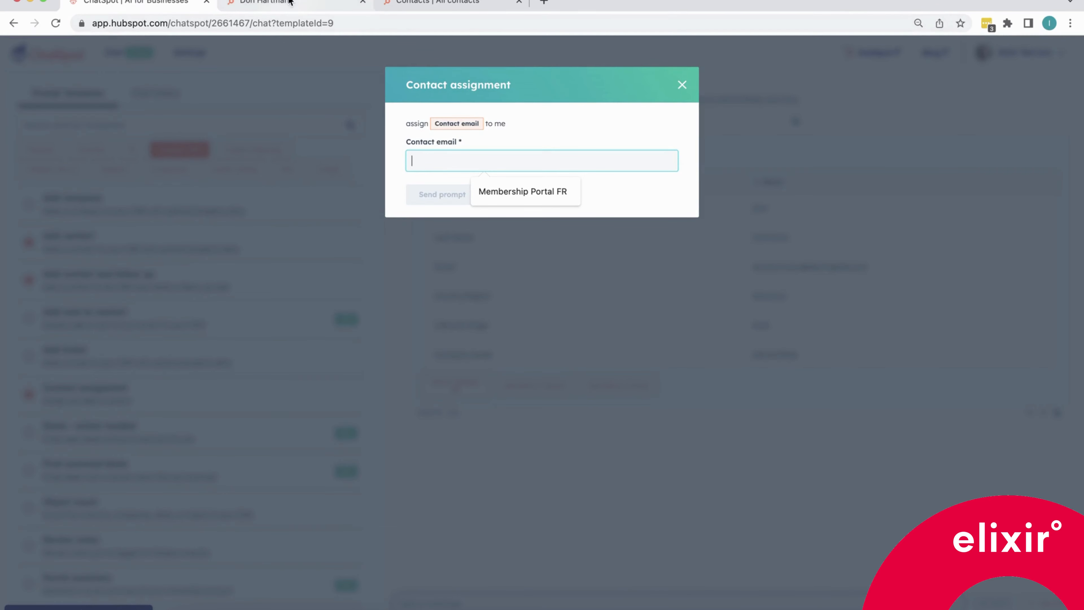
{"action": "key", "text": "super+v"}
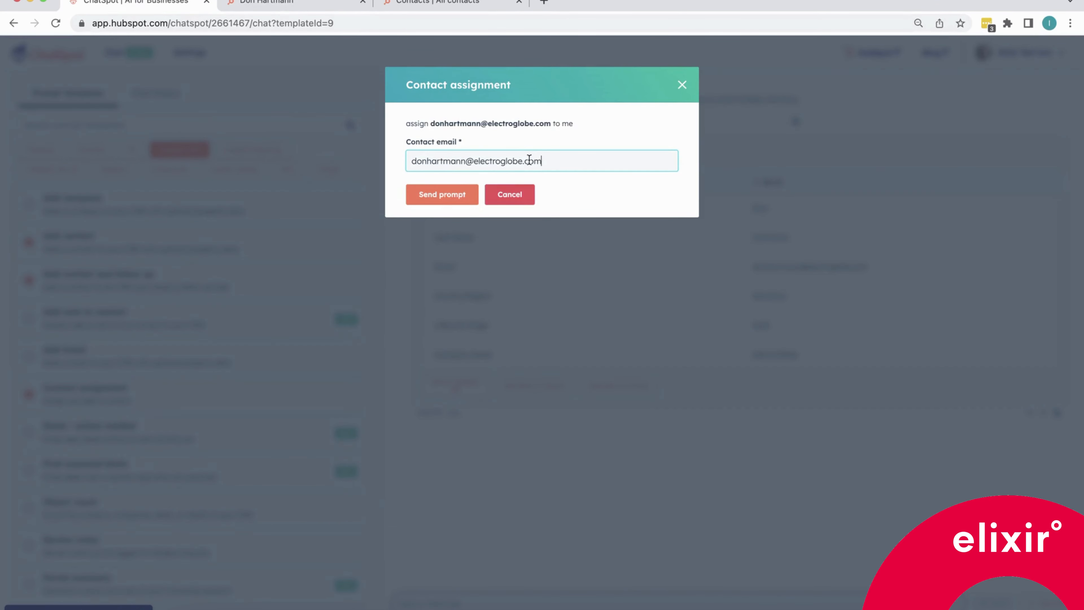
{"action": "left_click", "coordinate": [443, 197]}
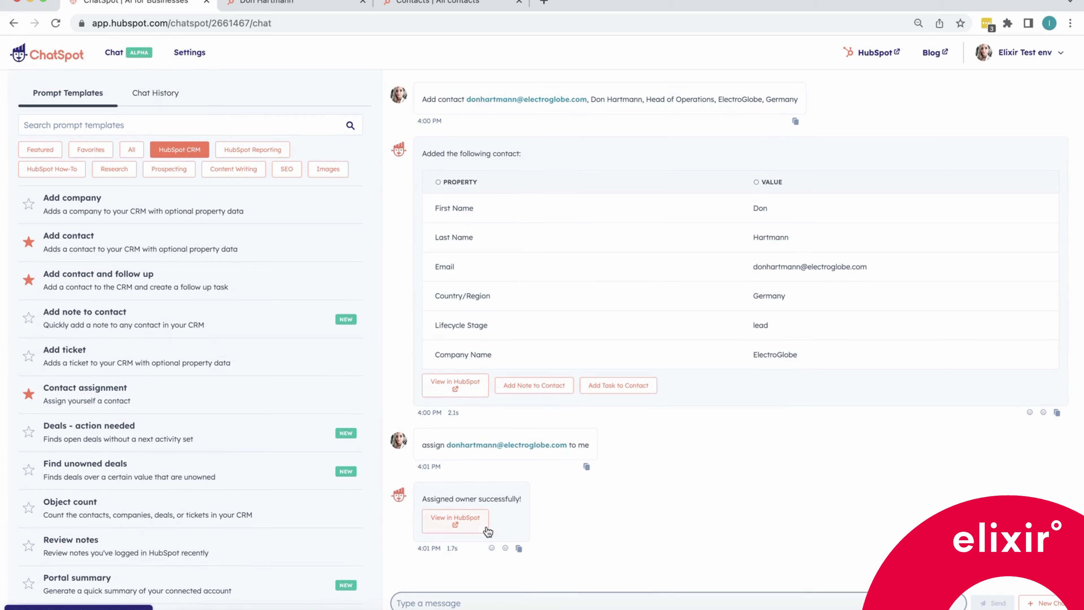
Refresh the contact record to check its contact owner, then return to ChatSpot.
{"action": "left_click", "coordinate": [255, 10]}
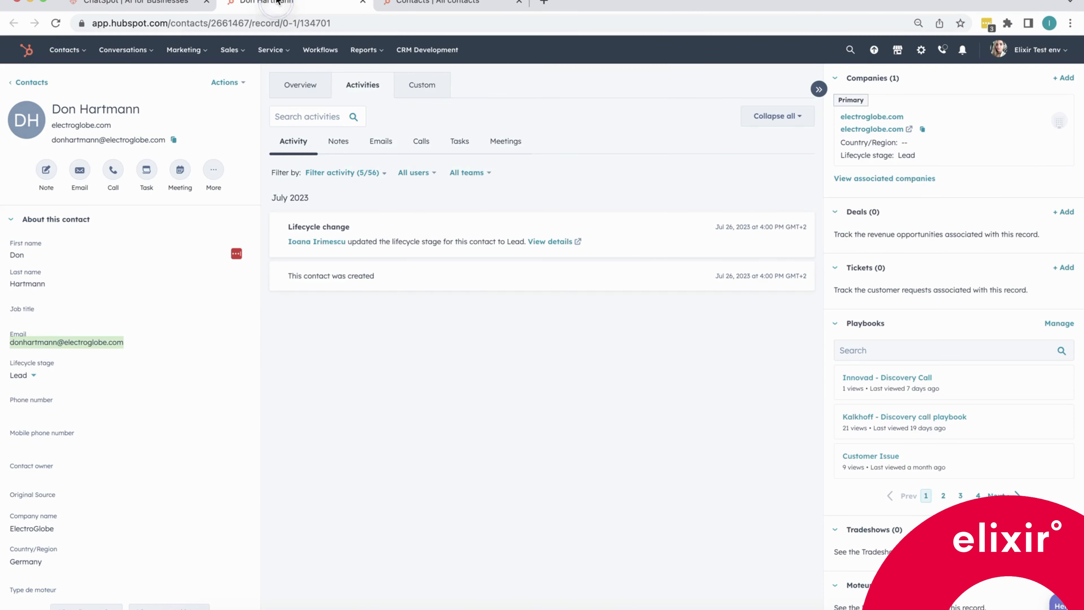
{"action": "left_click", "coordinate": [55, 23]}
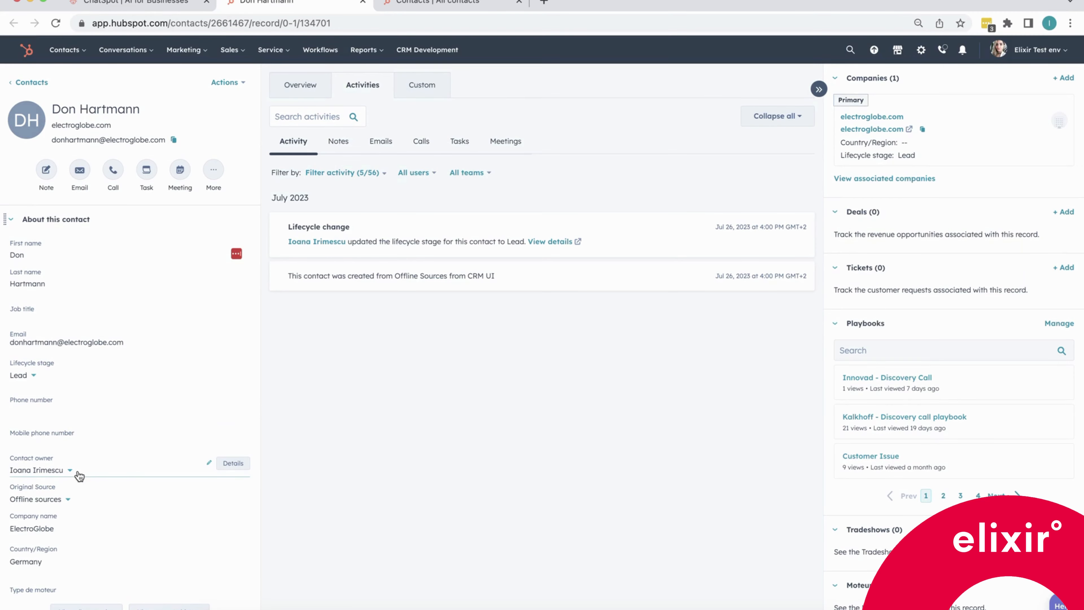
{"action": "left_click", "coordinate": [128, 5]}
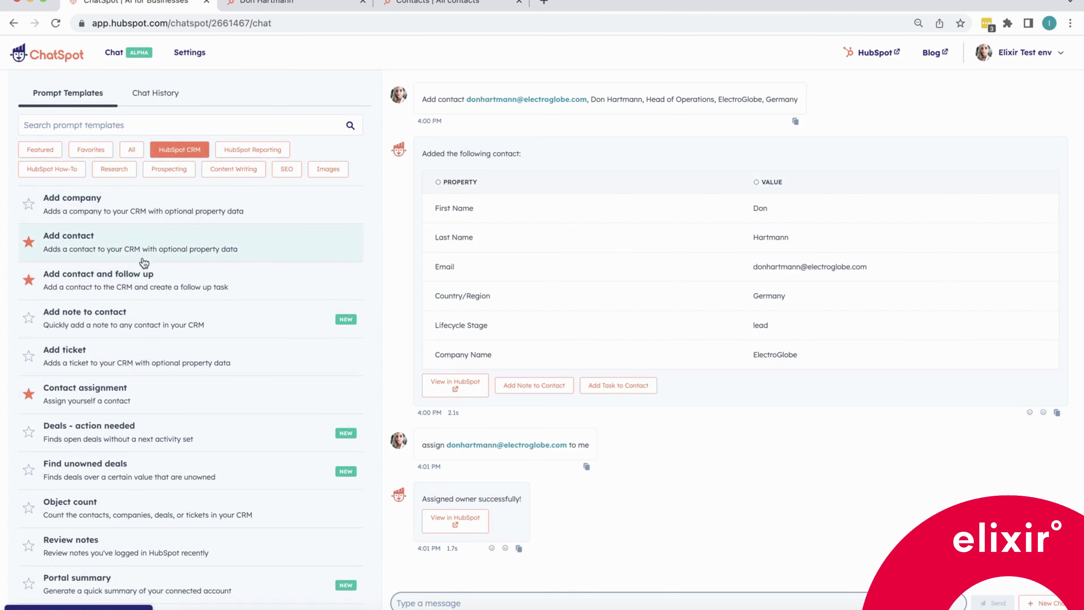
Try to send an Add contact and follow up prompt for the prospect's email with a follow-up in 3 days.
{"action": "left_click", "coordinate": [197, 282]}
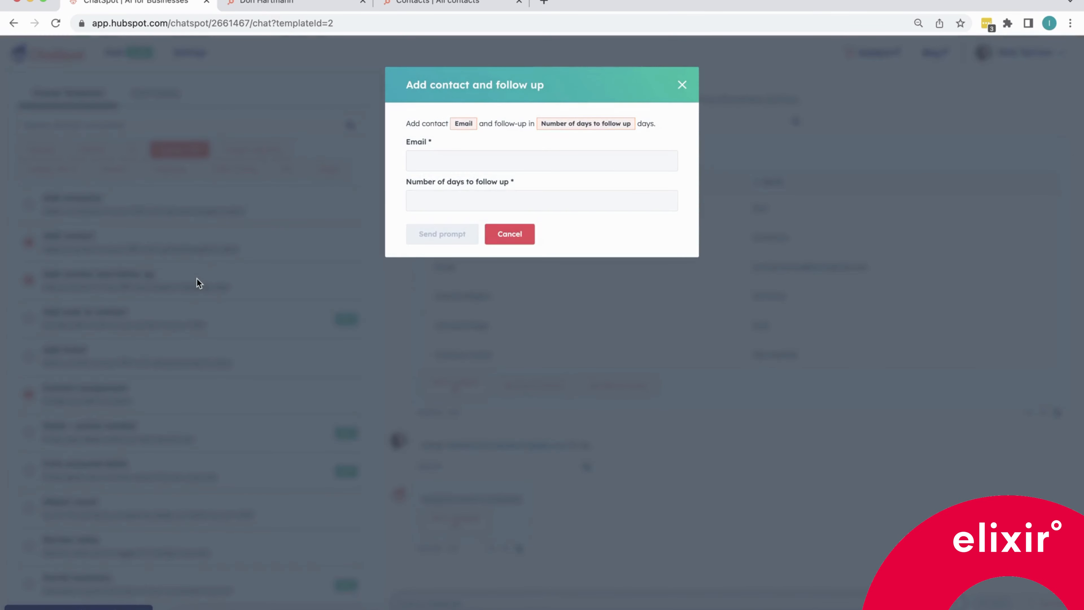
{"action": "left_click", "coordinate": [423, 157]}
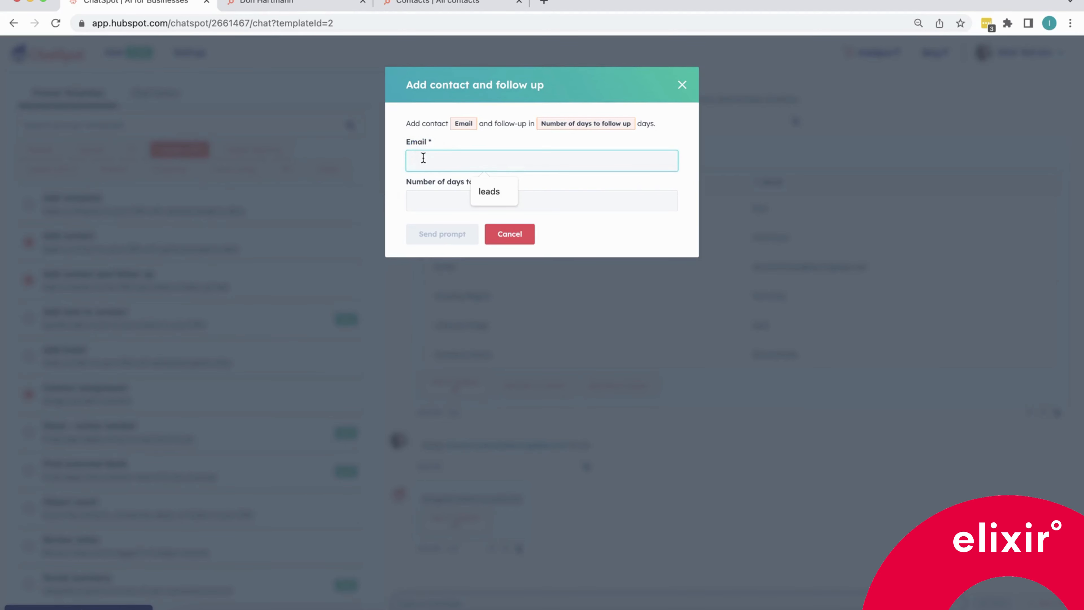
{"action": "key", "text": "super+v"}
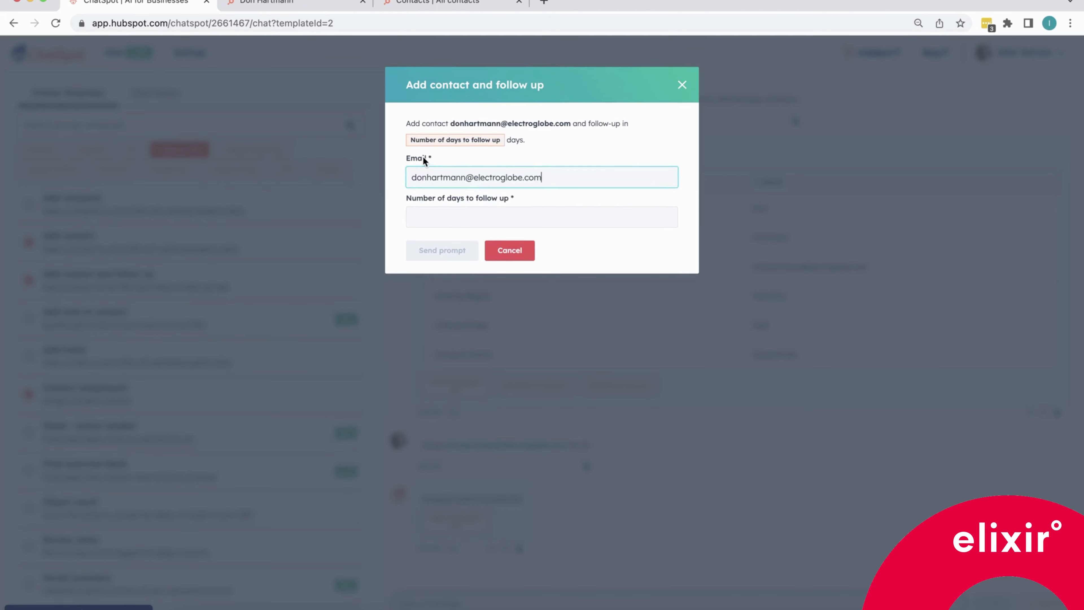
{"action": "left_click", "coordinate": [413, 216]}
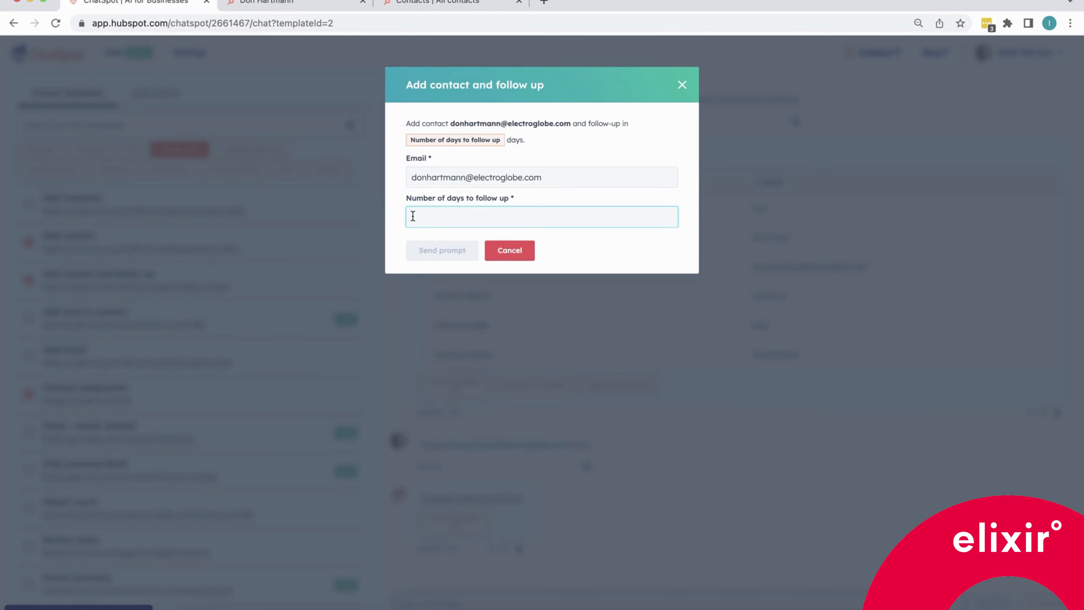
{"action": "type", "text": "3"}
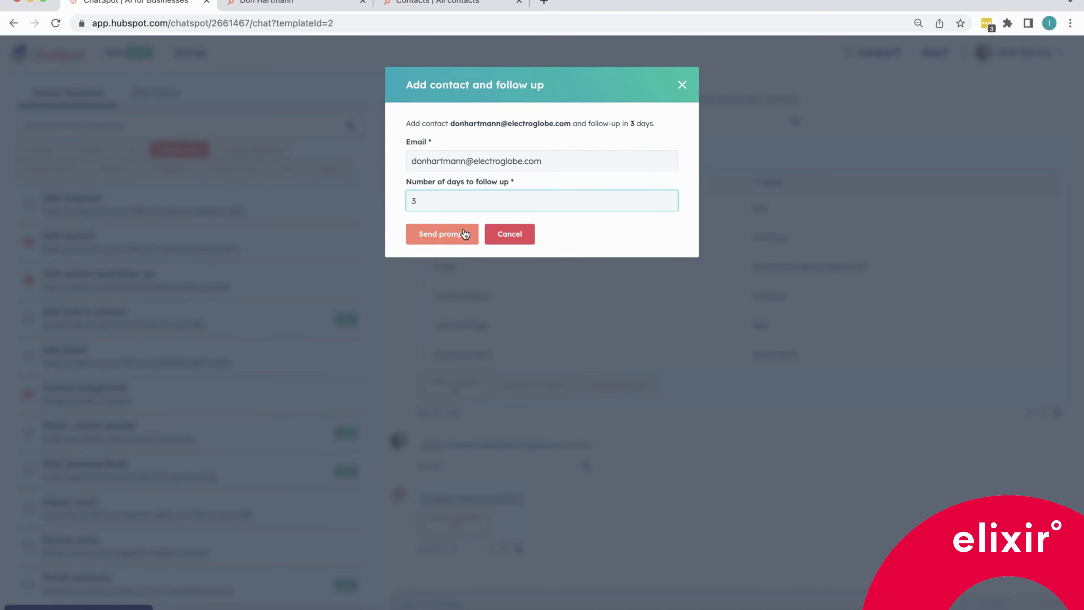
{"action": "left_click", "coordinate": [455, 242]}
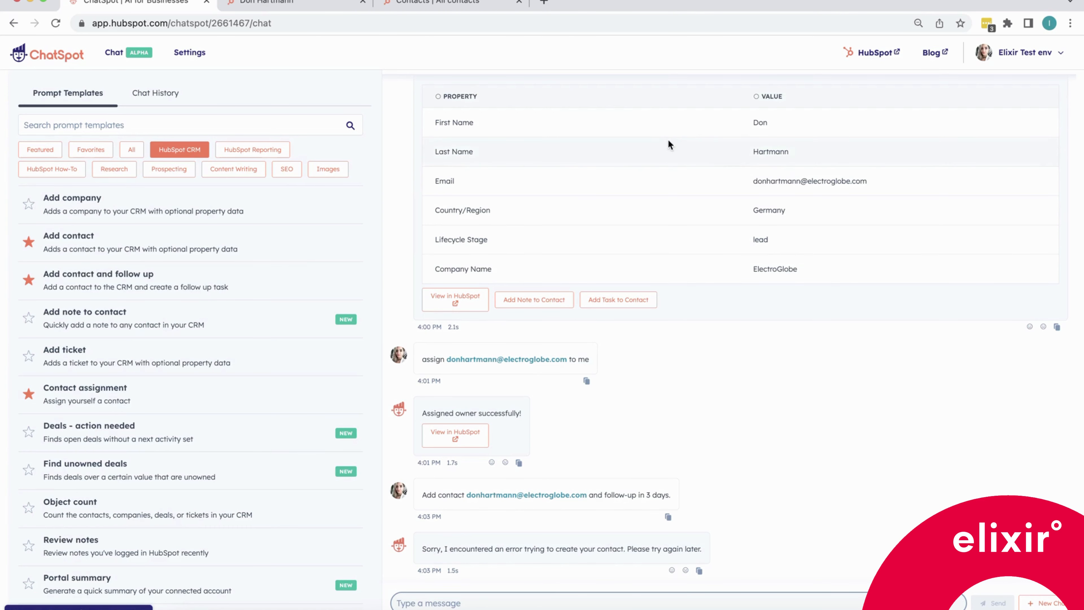
Add a follow-up task to the added contact with a due date of 2023-07-28.
{"action": "scroll", "coordinate": [639, 159], "scroll_direction": "up", "scroll_amount": 2}
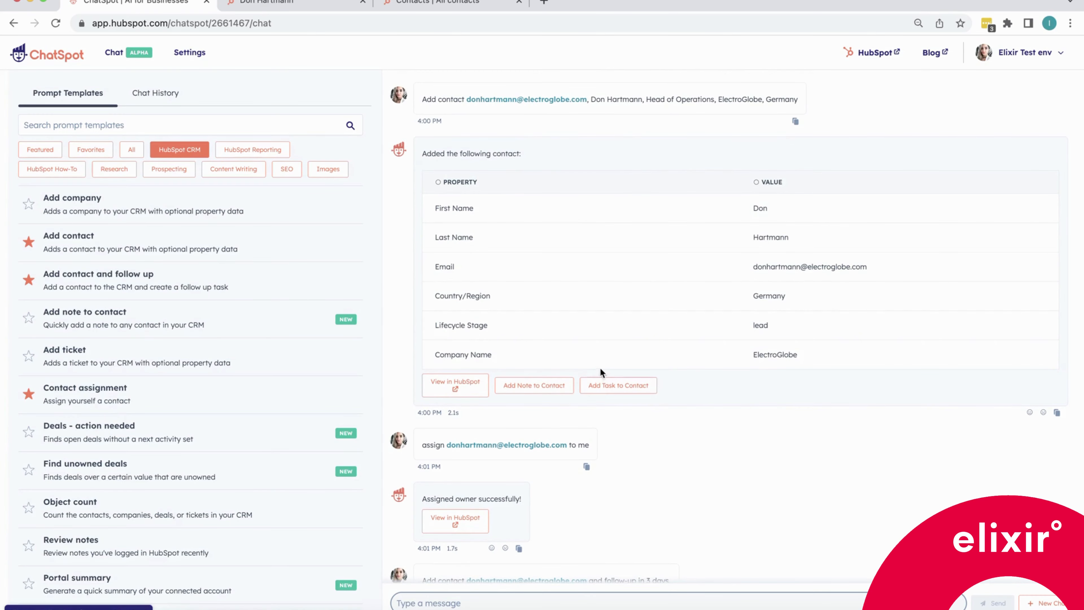
{"action": "left_click", "coordinate": [623, 389]}
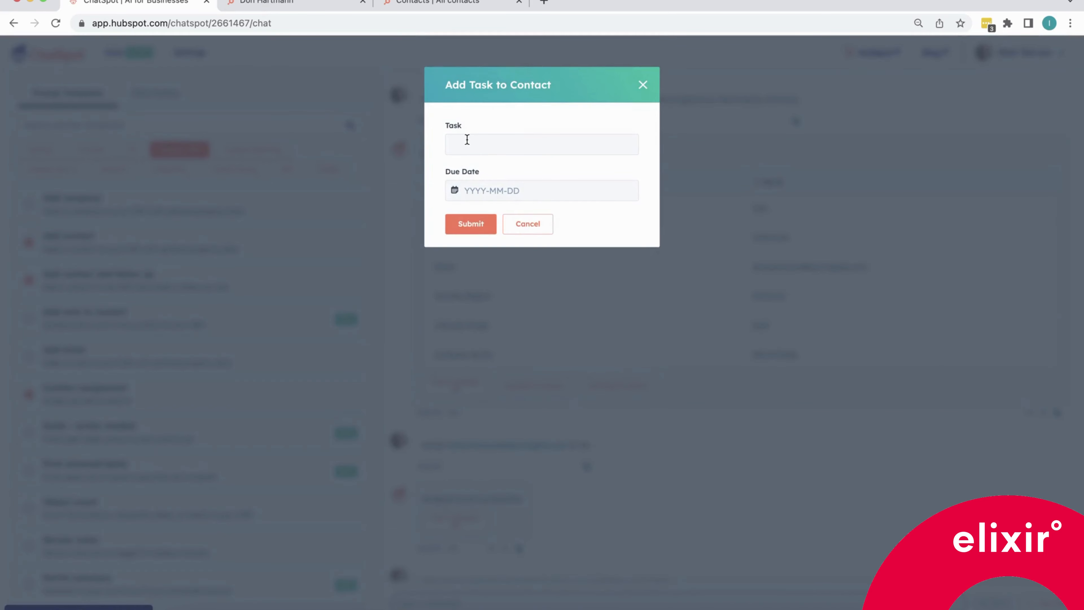
{"action": "left_click", "coordinate": [467, 139]}
{"action": "type", "text": "follo"}
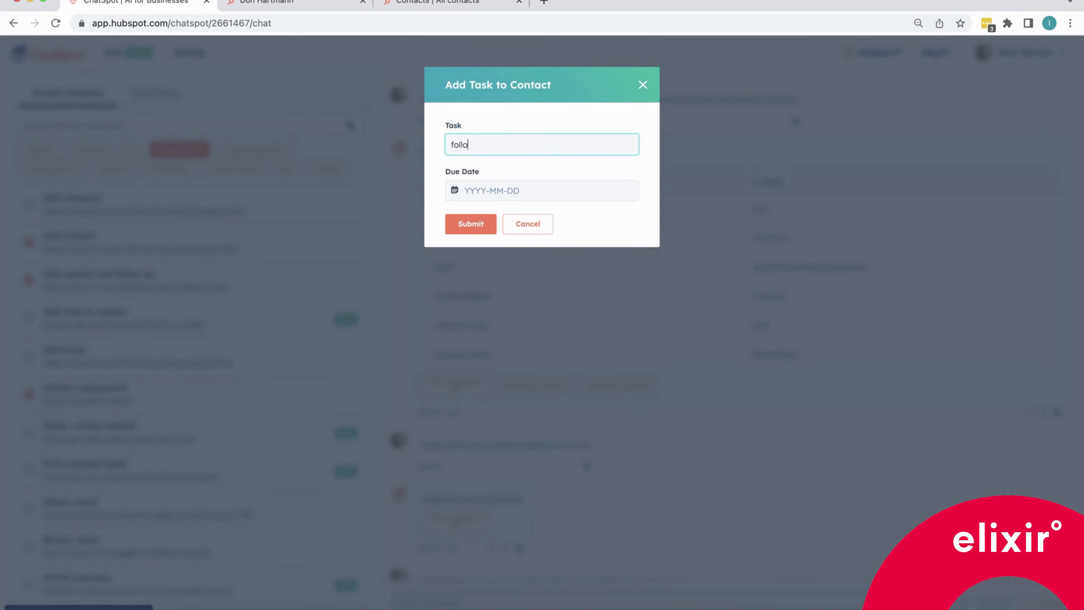
{"action": "type", "text": "w-up"}
{"action": "left_click", "coordinate": [479, 190]}
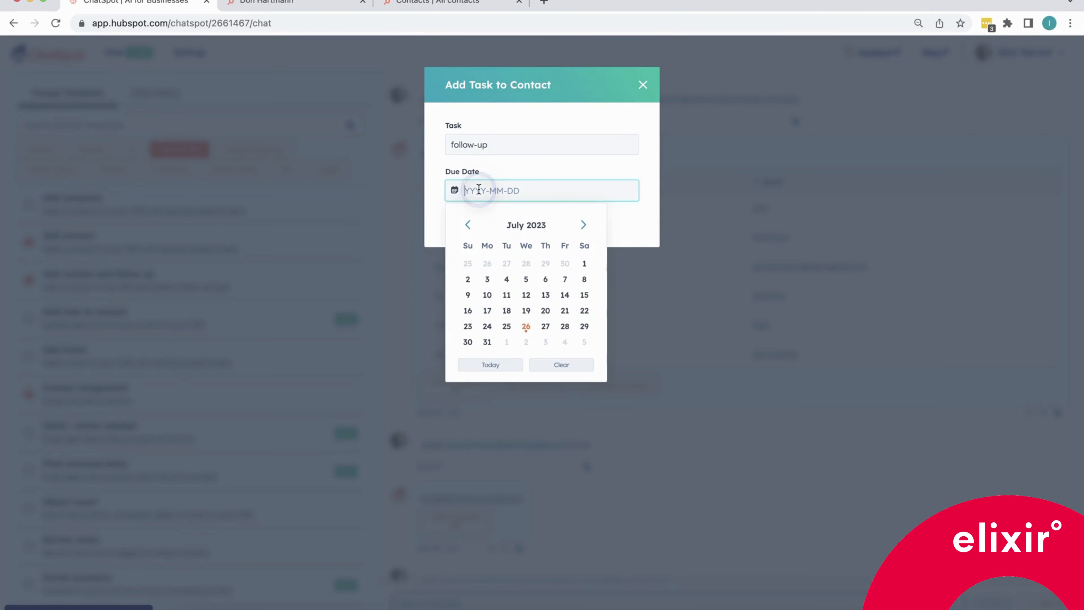
{"action": "left_click", "coordinate": [565, 328]}
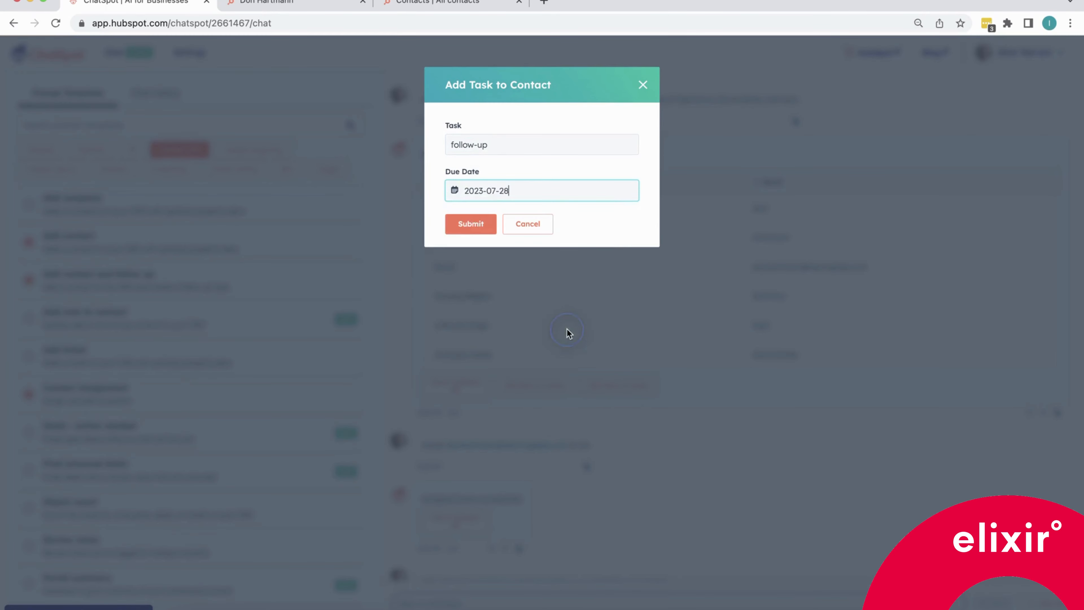
{"action": "left_click", "coordinate": [471, 224]}
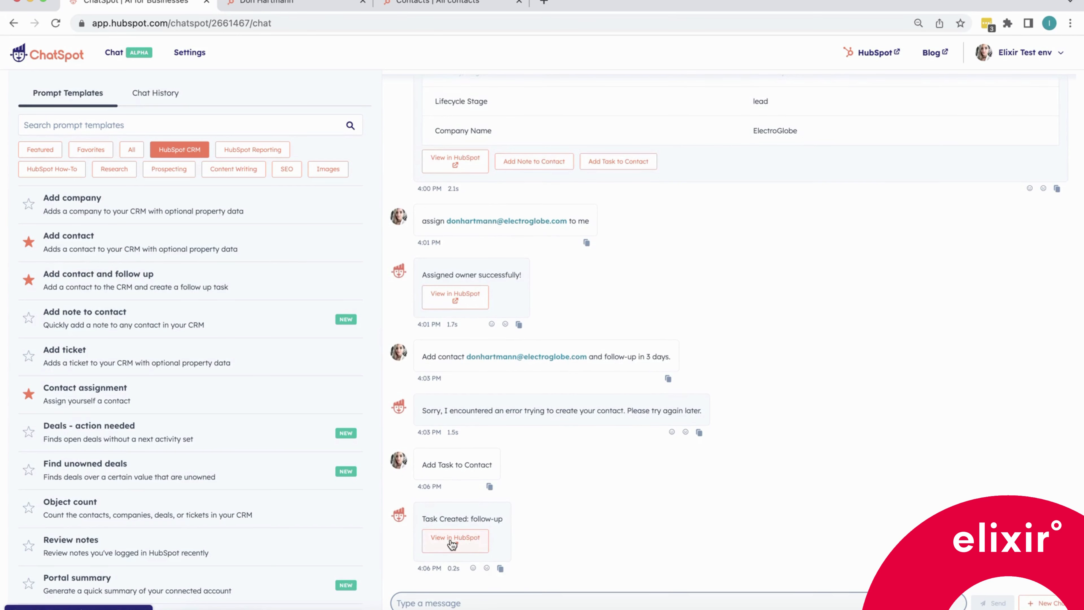
Open the created task in HubSpot, then return to the ChatSpot conversation.
{"action": "left_click", "coordinate": [452, 542]}
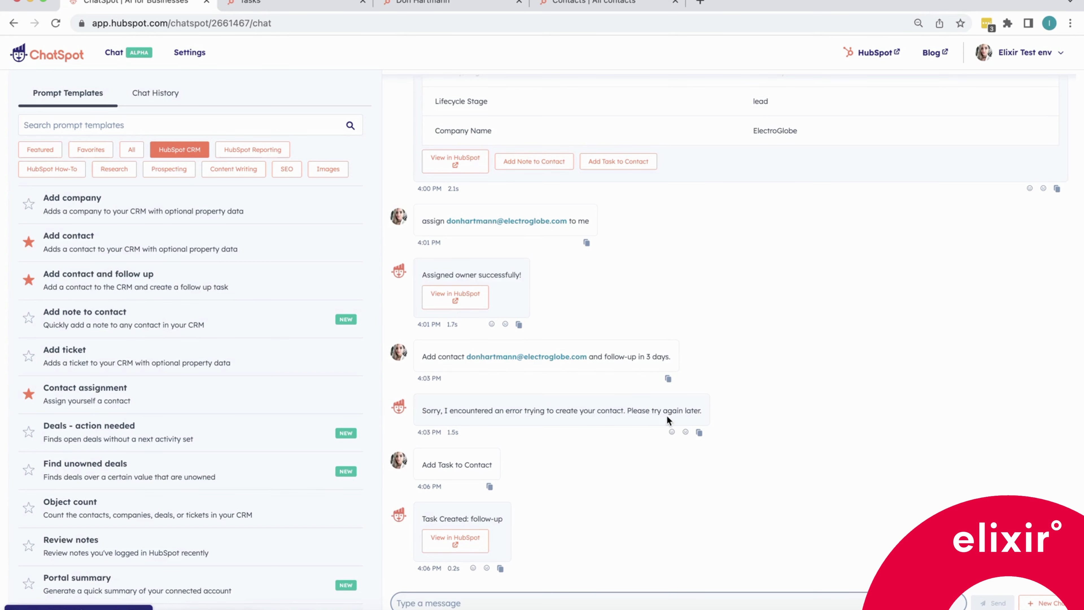
{"action": "scroll", "coordinate": [667, 416], "scroll_direction": "up", "scroll_amount": 5}
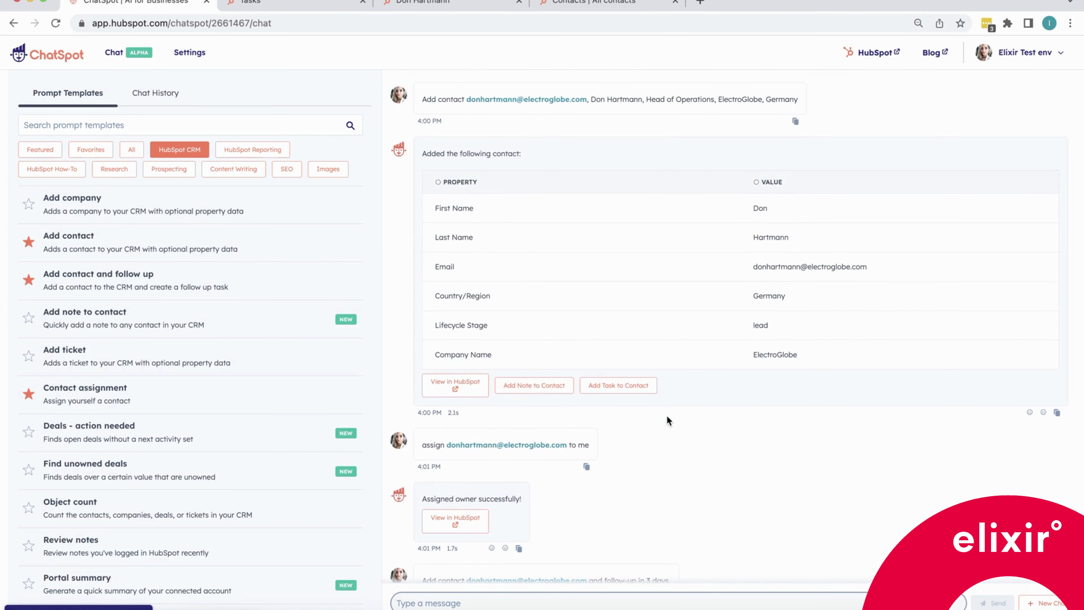
{"action": "scroll", "coordinate": [653, 453], "scroll_direction": "down", "scroll_amount": 5}
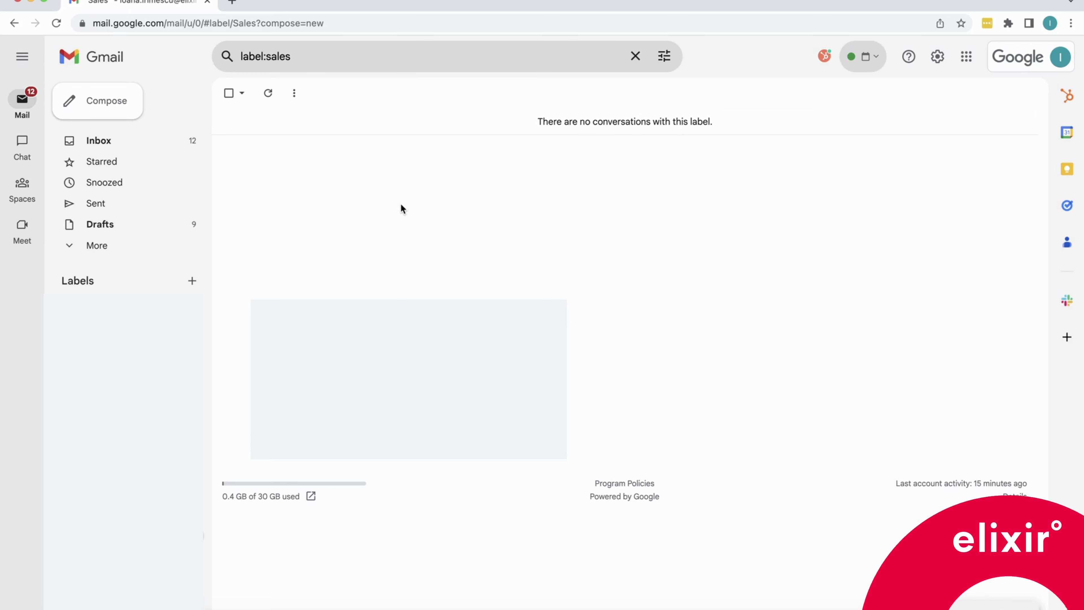
Switch to Gmail, compose a new message and open the AI email writer with the Follow up email type.
{"action": "left_click", "coordinate": [115, 104]}
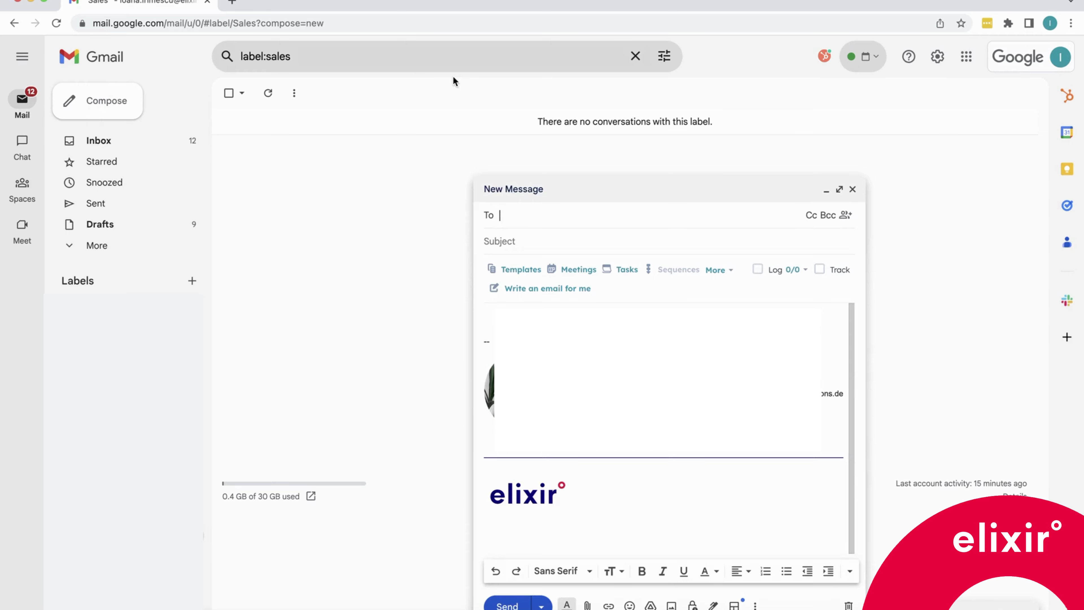
{"action": "left_click", "coordinate": [548, 290]}
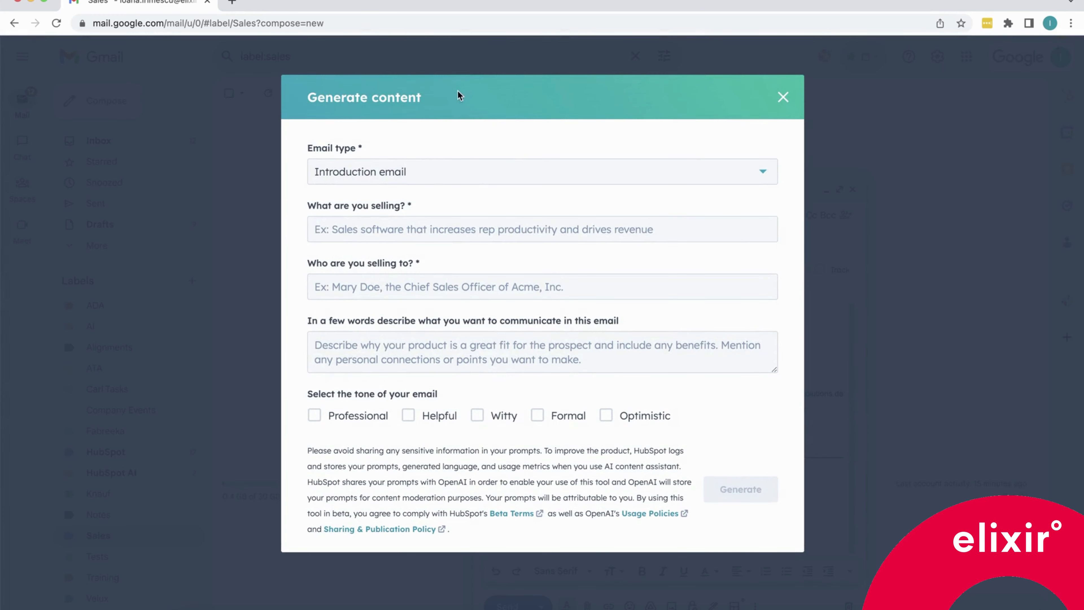
{"action": "left_click", "coordinate": [412, 172]}
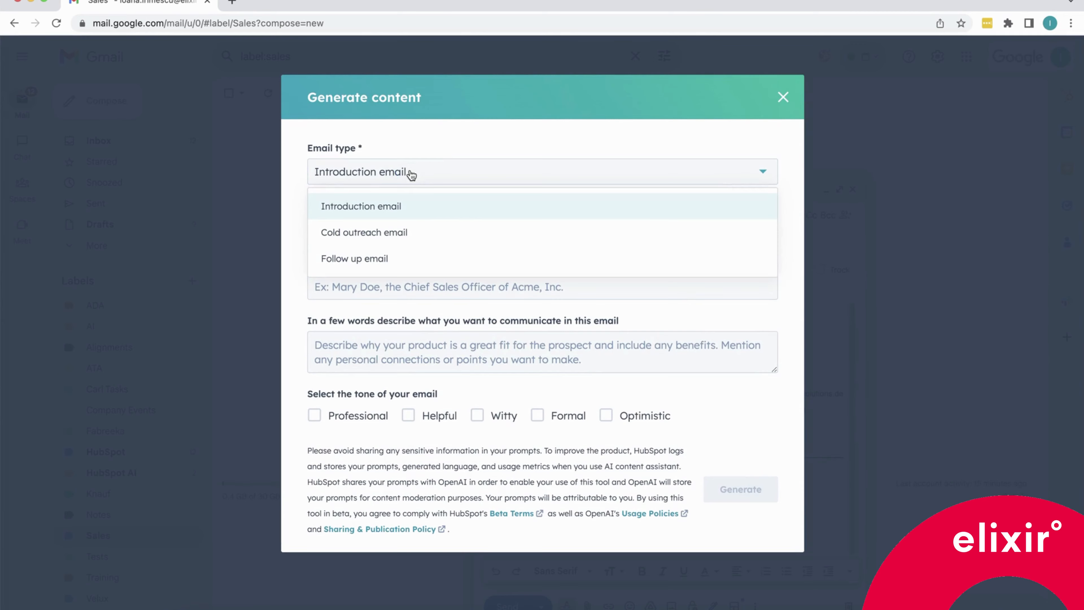
{"action": "left_click", "coordinate": [379, 258]}
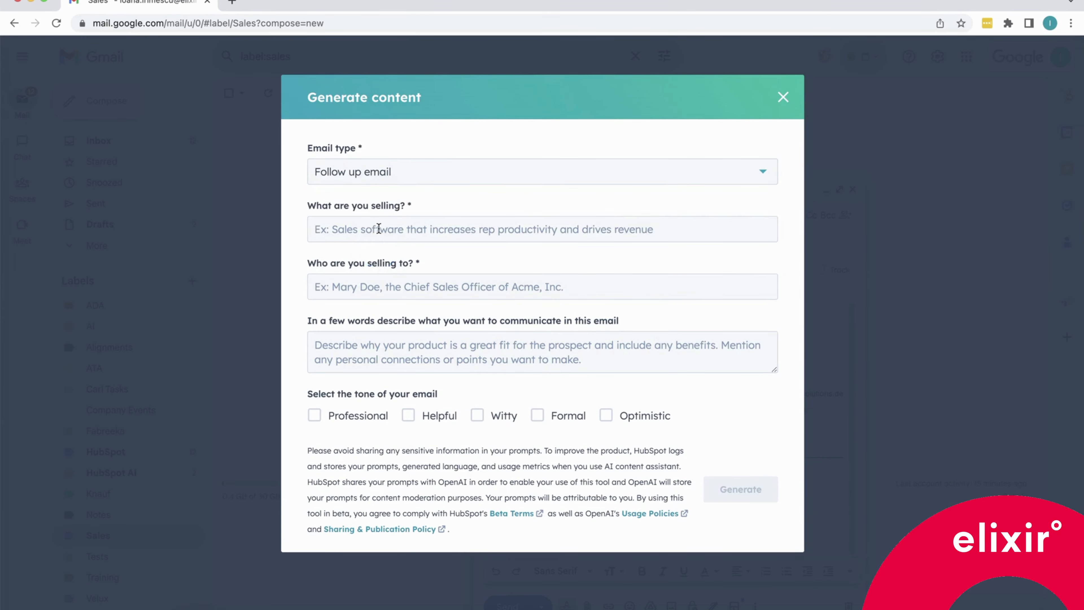
Paste the product description: a service solution that automates inventory management for a streamlined and efficient process.
{"action": "left_click", "coordinate": [336, 234]}
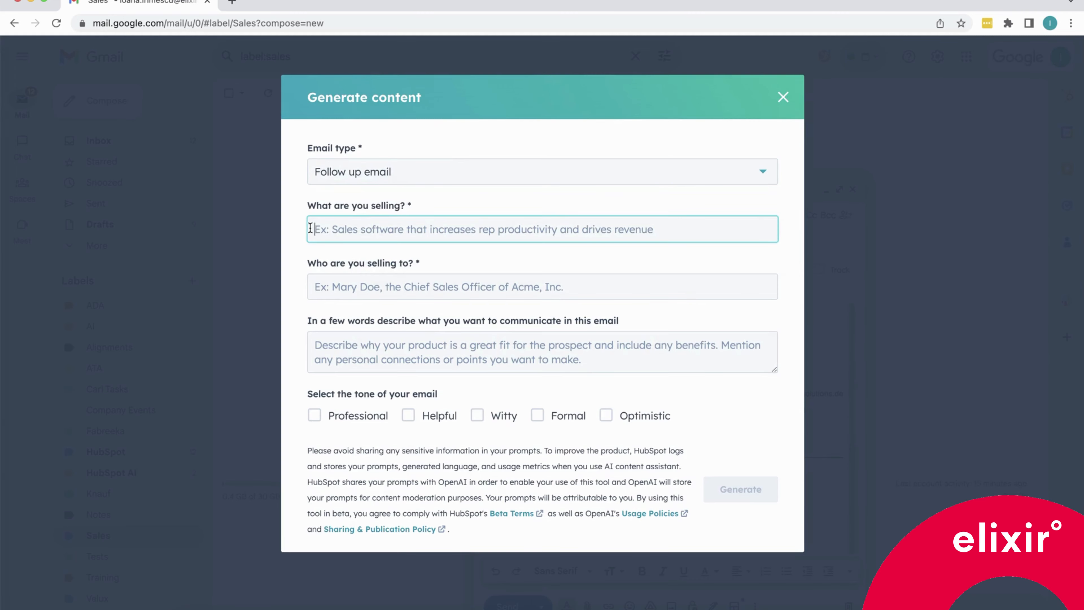
{"action": "key", "text": "super+v"}
{"action": "left_click", "coordinate": [313, 229]}
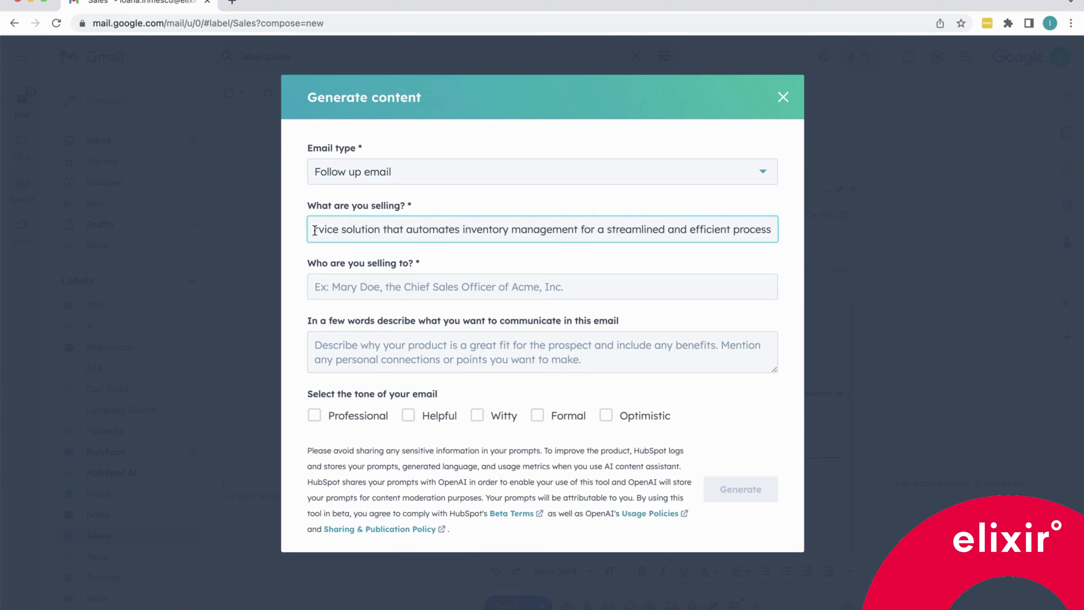
Enter the prospect's name with Head of Operations as the audience and paste the brief proposing a Tuesday 10.00am meeting.
{"action": "left_click", "coordinate": [316, 285]}
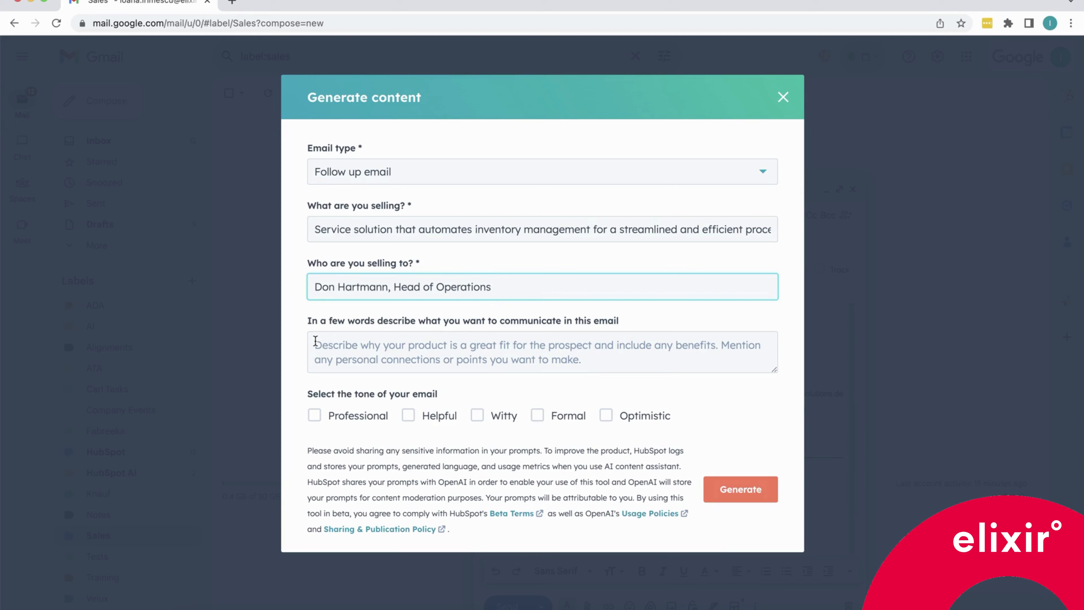
{"action": "left_click", "coordinate": [314, 343]}
{"action": "key", "text": "super+v"}
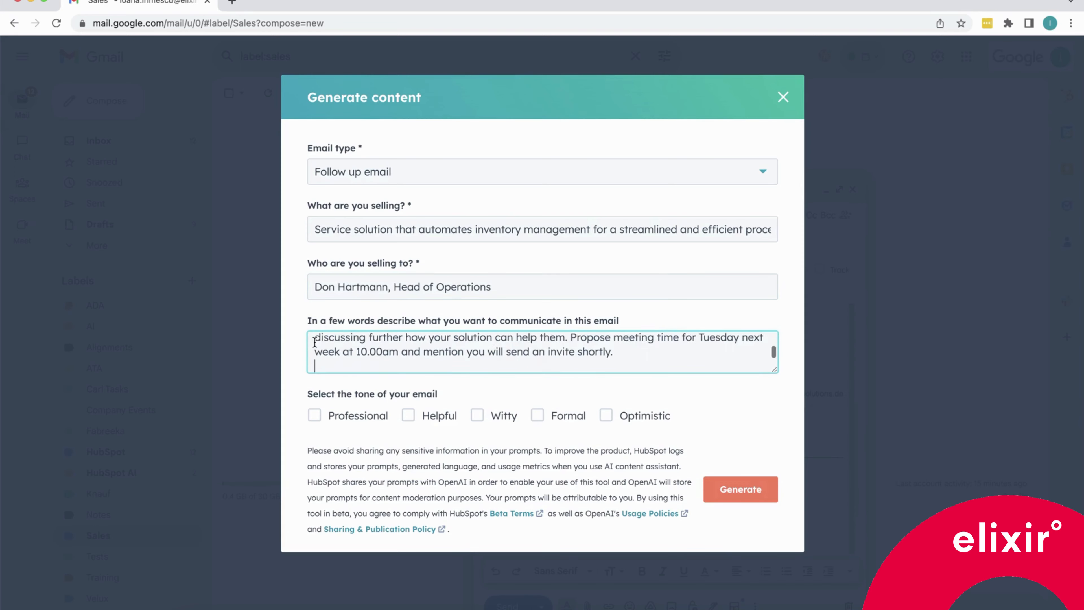
{"action": "left_click_drag", "start_coordinate": [773, 370], "coordinate": [770, 443]}
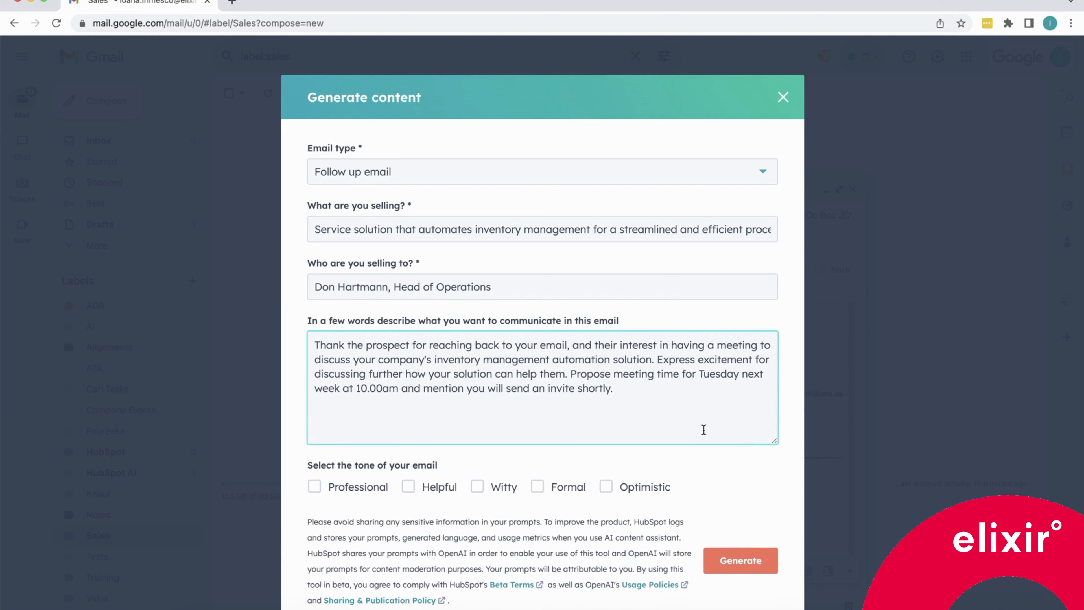
{"action": "left_click", "coordinate": [497, 286]}
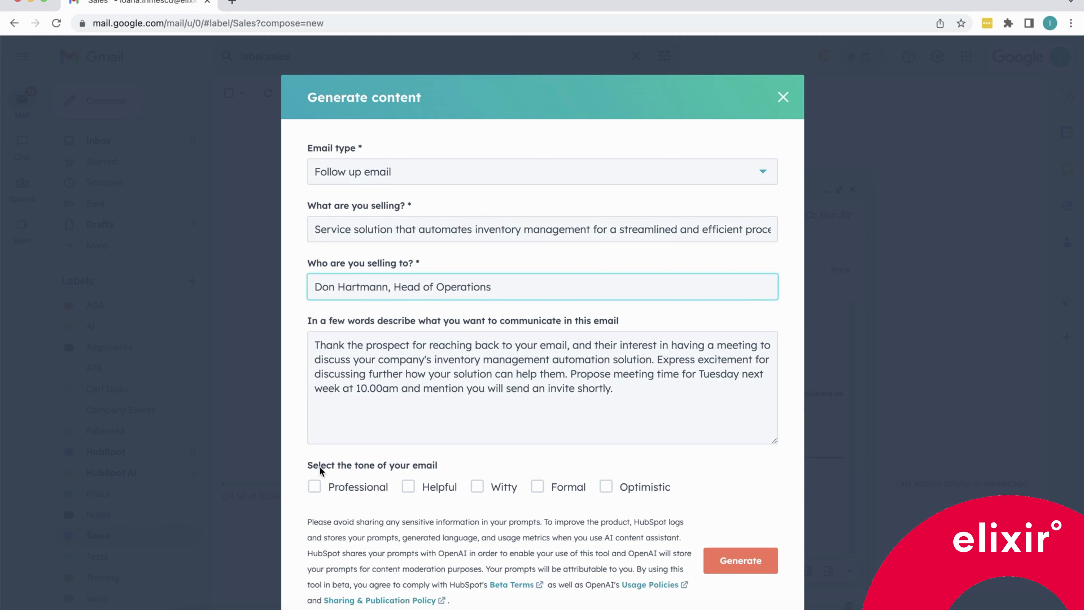
Select the Professional and Optimistic tones and generate the follow-up email.
{"action": "left_click", "coordinate": [316, 488]}
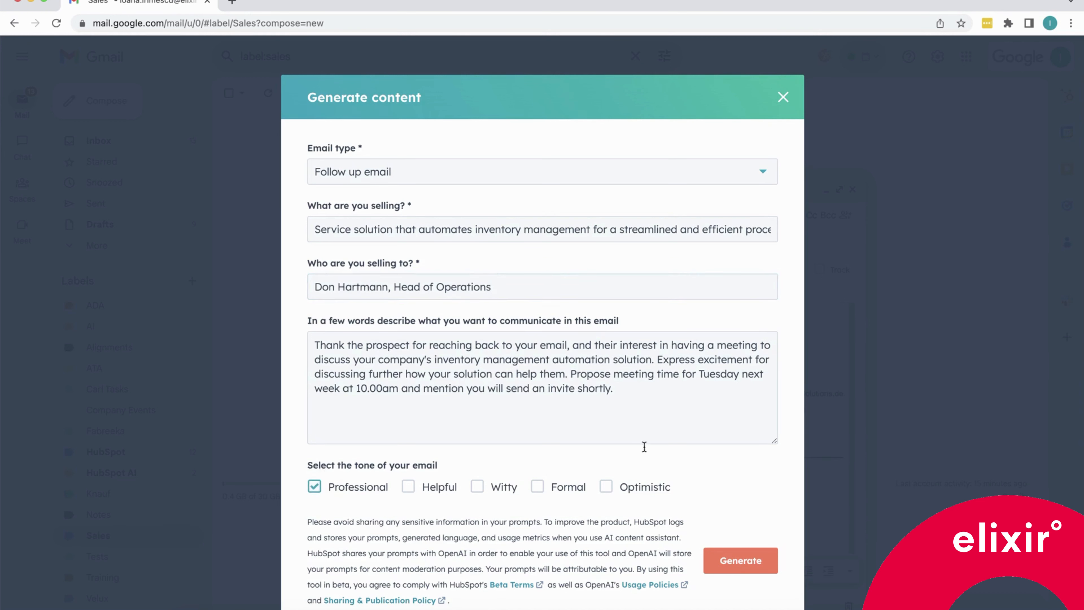
{"action": "left_click", "coordinate": [611, 485]}
{"action": "left_click_drag", "start_coordinate": [775, 442], "coordinate": [776, 401]}
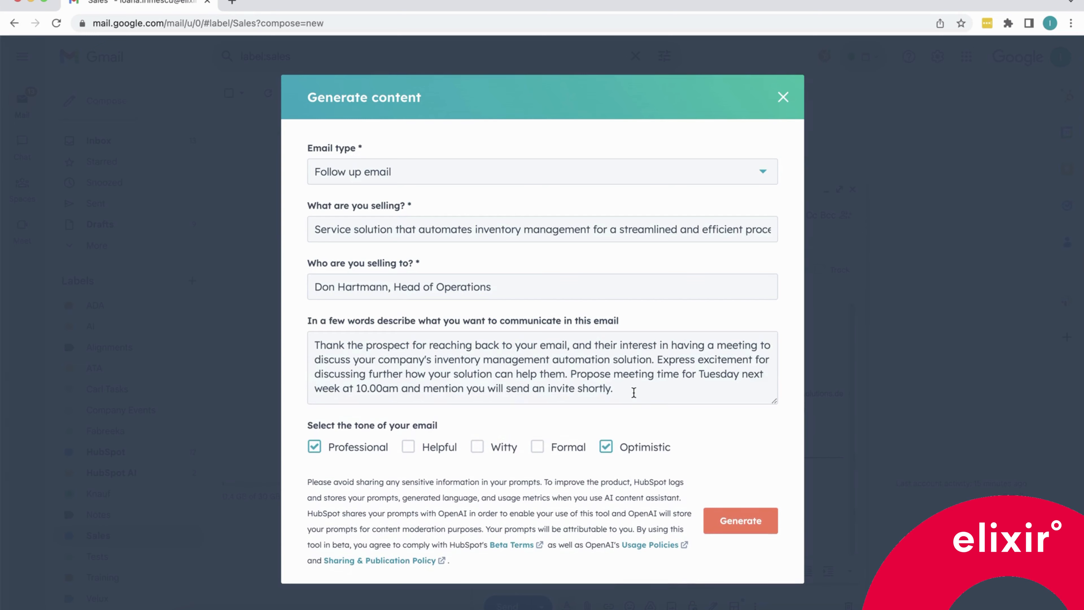
{"action": "left_click", "coordinate": [733, 526]}
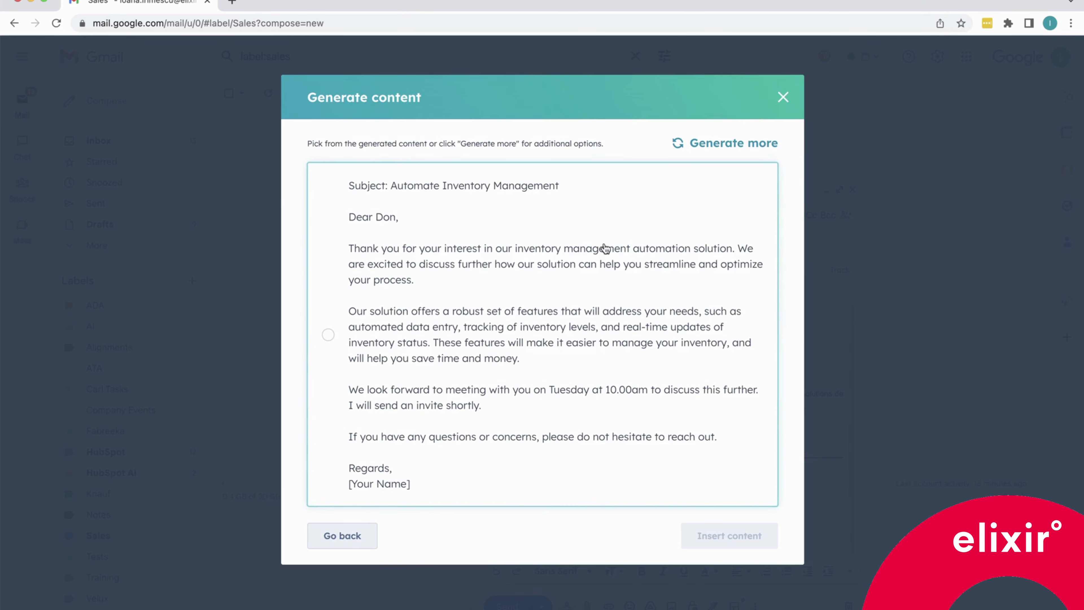
Generate more drafts, choose the second version and insert it into the message.
{"action": "left_click", "coordinate": [721, 143]}
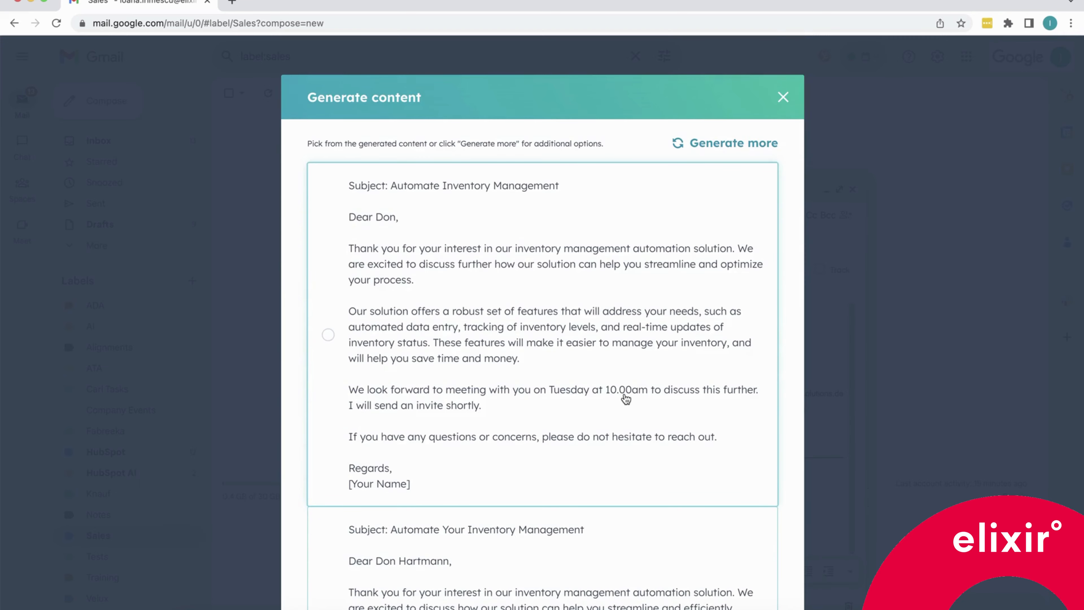
{"action": "scroll", "coordinate": [625, 399], "scroll_direction": "down", "scroll_amount": 8}
{"action": "left_click", "coordinate": [626, 399]}
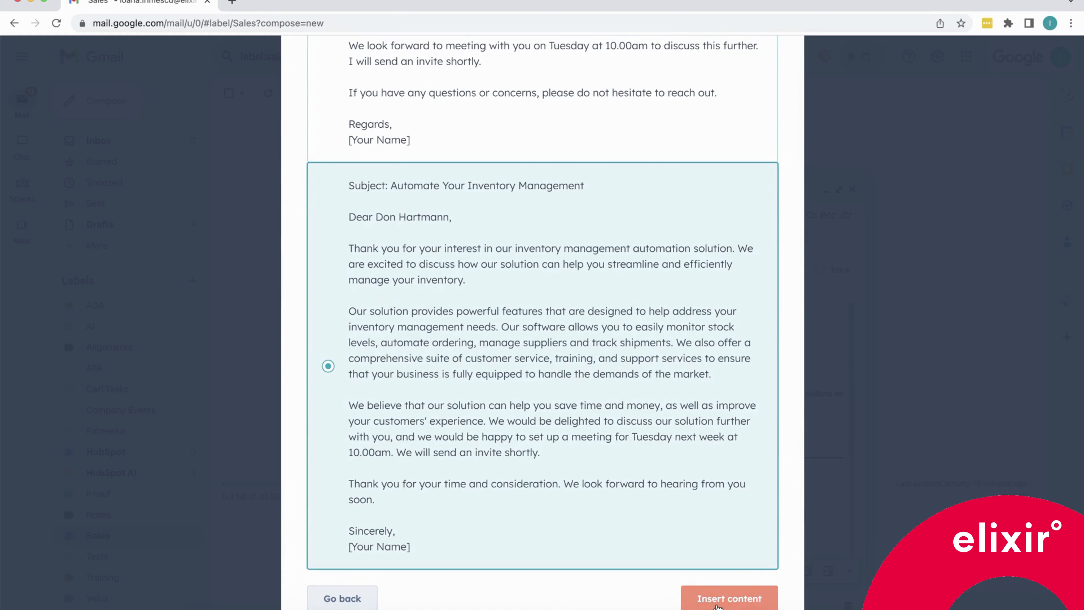
{"action": "left_click", "coordinate": [729, 598]}
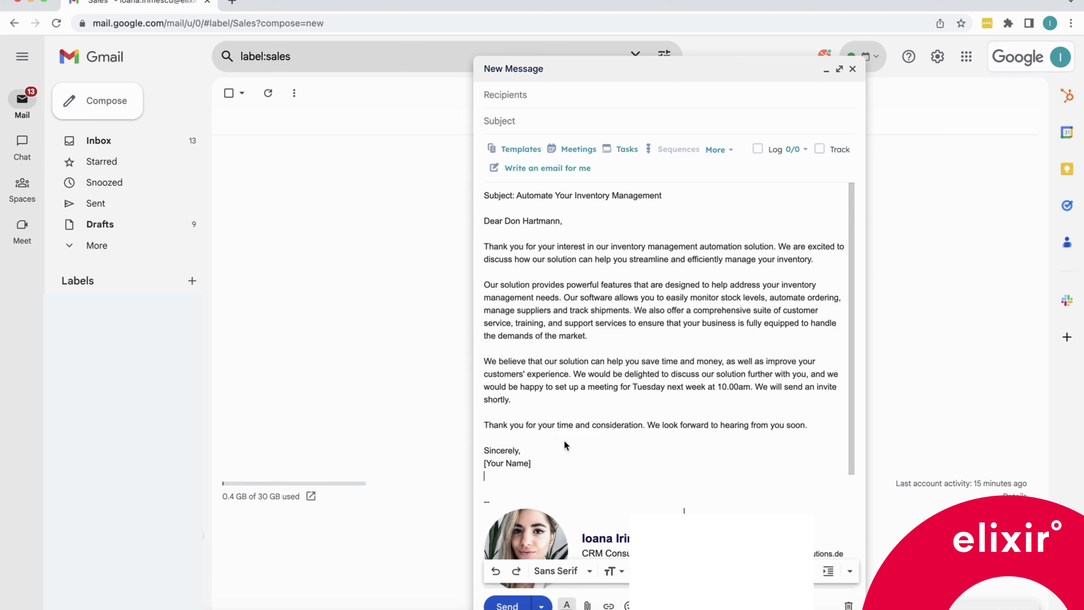
Open the meeting scheduling options in the compose window and close them again.
{"action": "scroll", "coordinate": [564, 441], "scroll_direction": "down", "scroll_amount": 1}
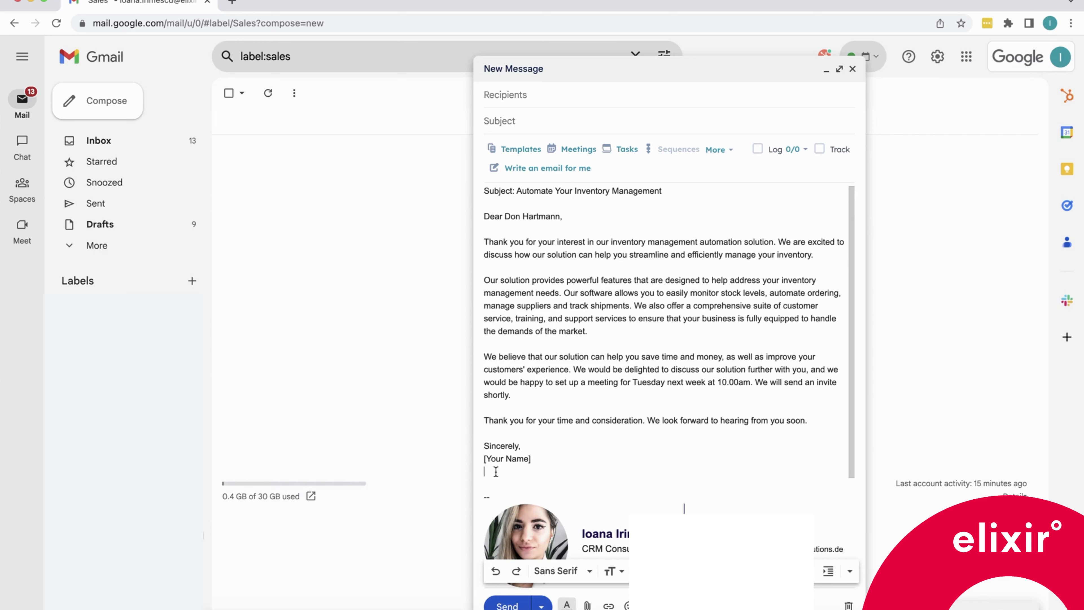
{"action": "left_click", "coordinate": [579, 147]}
{"action": "left_click", "coordinate": [578, 147]}
{"action": "left_click", "coordinate": [576, 152]}
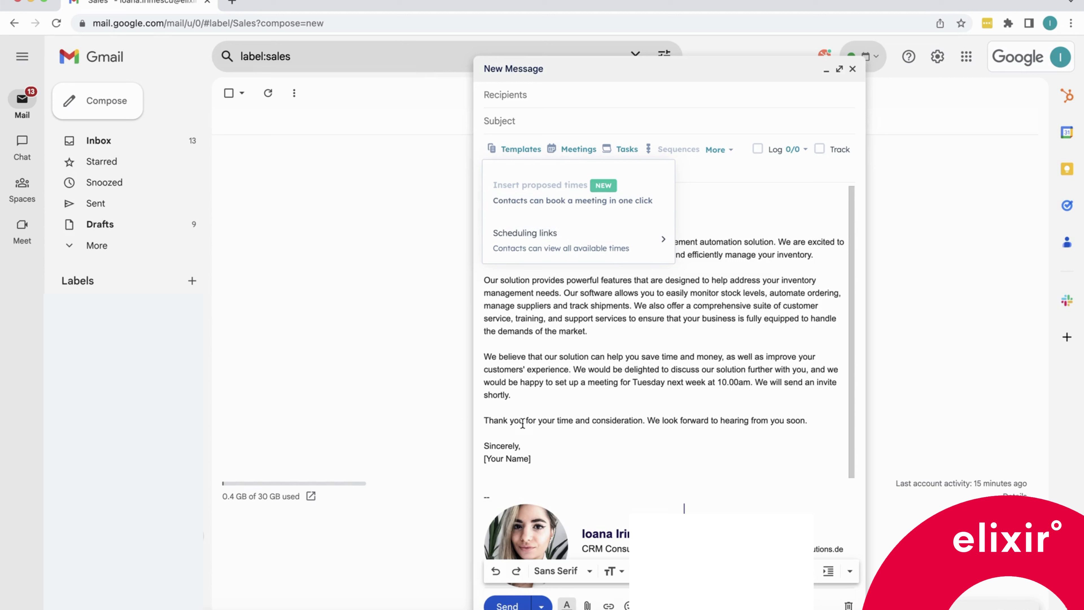
{"action": "left_click", "coordinate": [497, 481]}
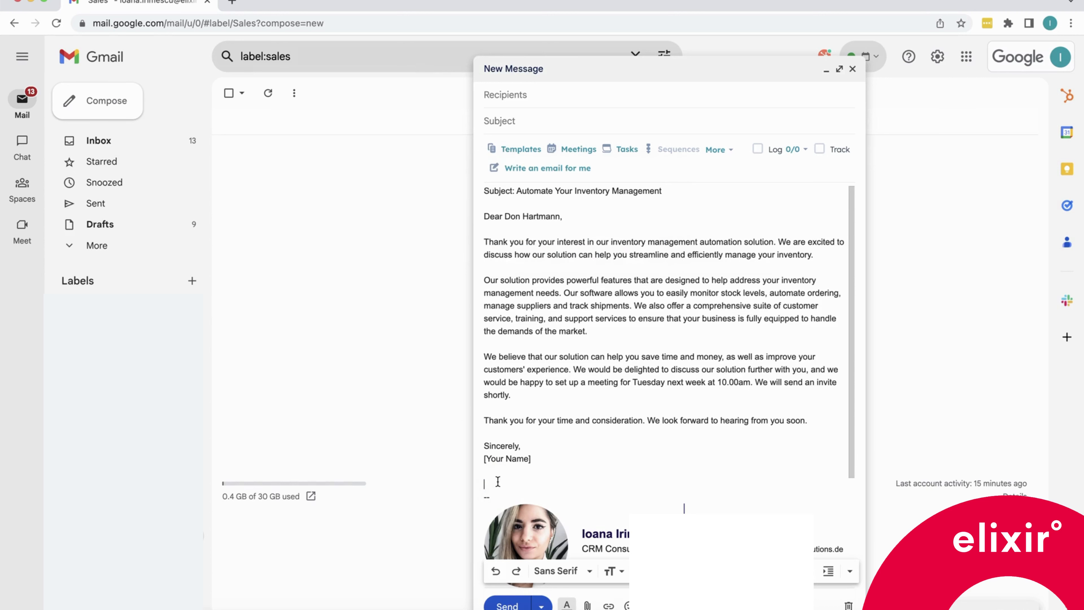